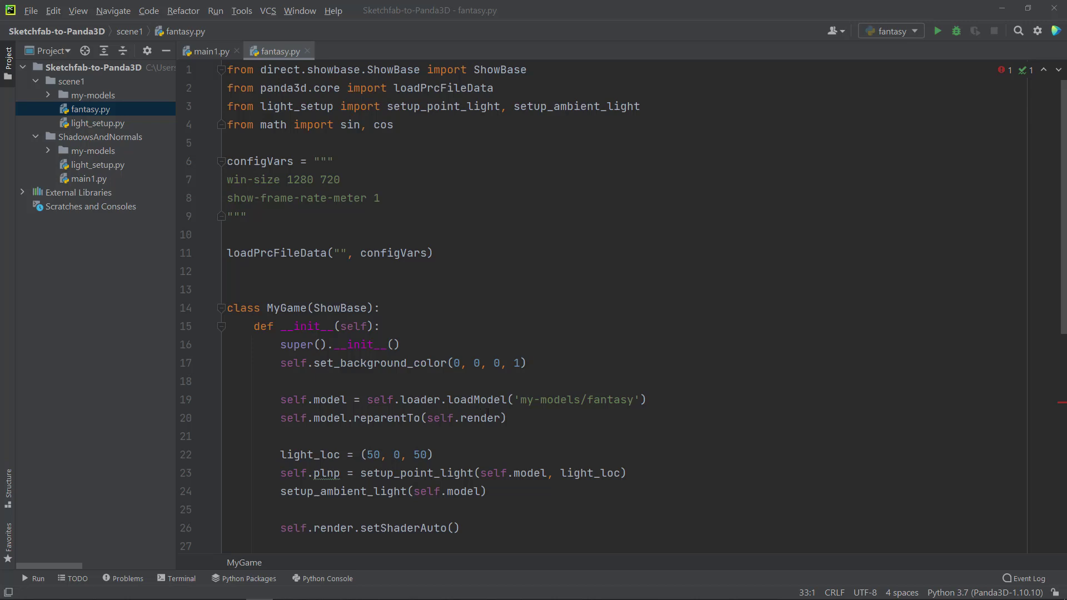
# - Run fantasy.py from PyCharm to render the tavern with cast shadows at 60 fps
pyautogui.click(937, 32)
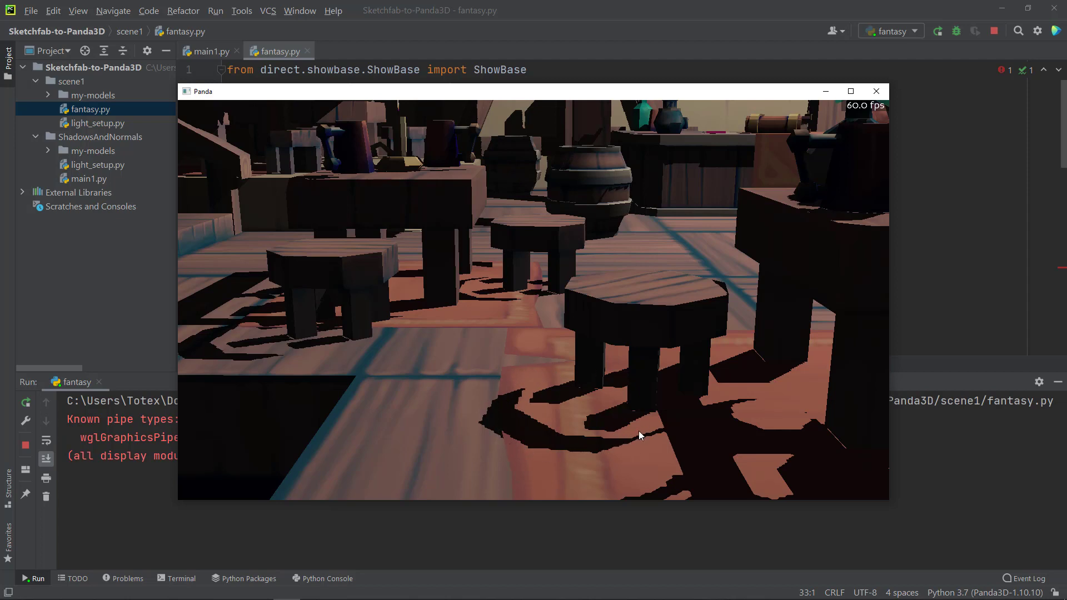
# - Relaunch the tavern render and raise the camera to look down over the lit floor and stools
pyautogui.click(877, 91)
pyautogui.click(938, 32)
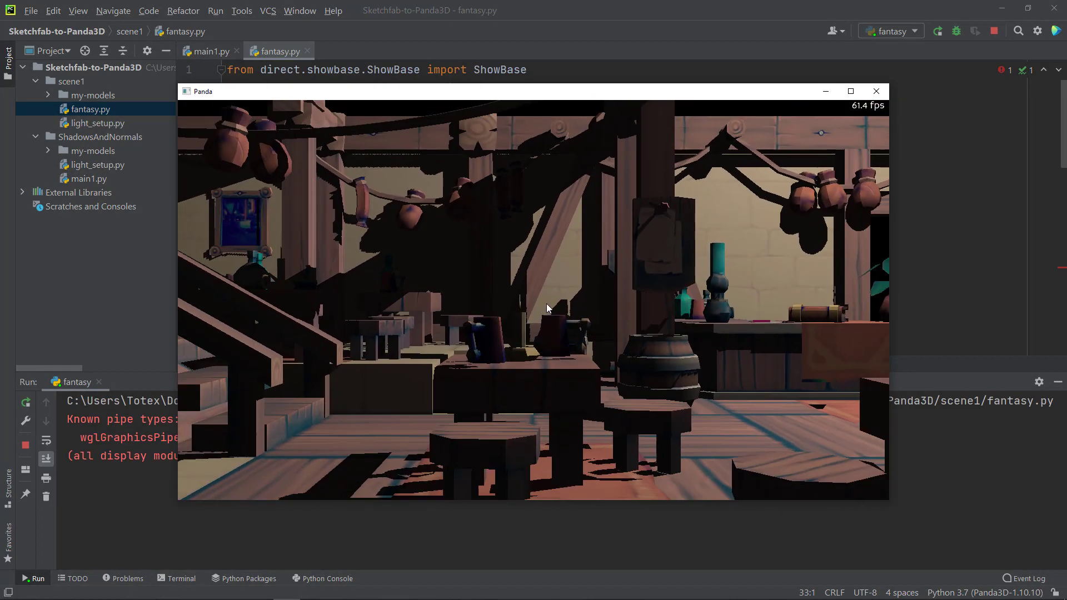
pyautogui.moveTo(537, 399); pyautogui.dragTo(511, 390)
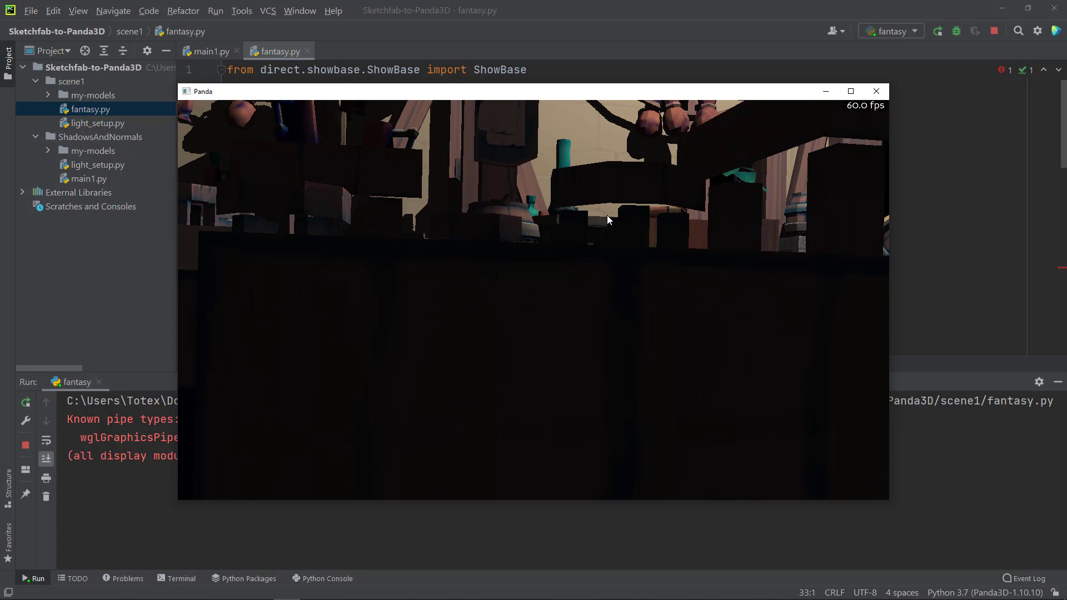
pyautogui.moveTo(611, 234); pyautogui.dragTo(751, 260)
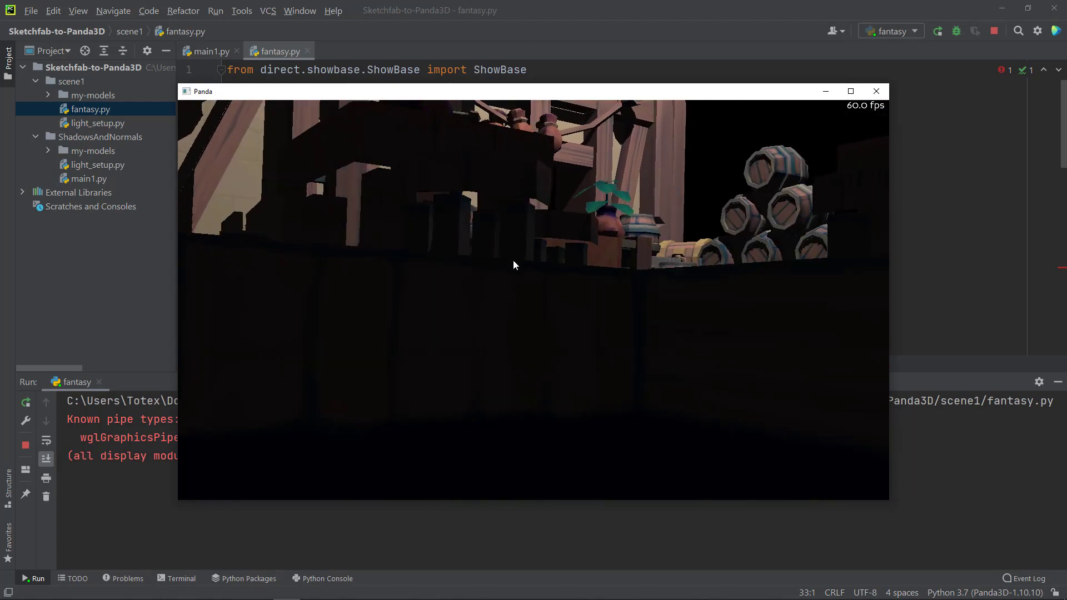
# - Move the camera among the barrels, stools and table legs, then return to Blender
pyautogui.moveTo(513, 260); pyautogui.dragTo(470, 263)
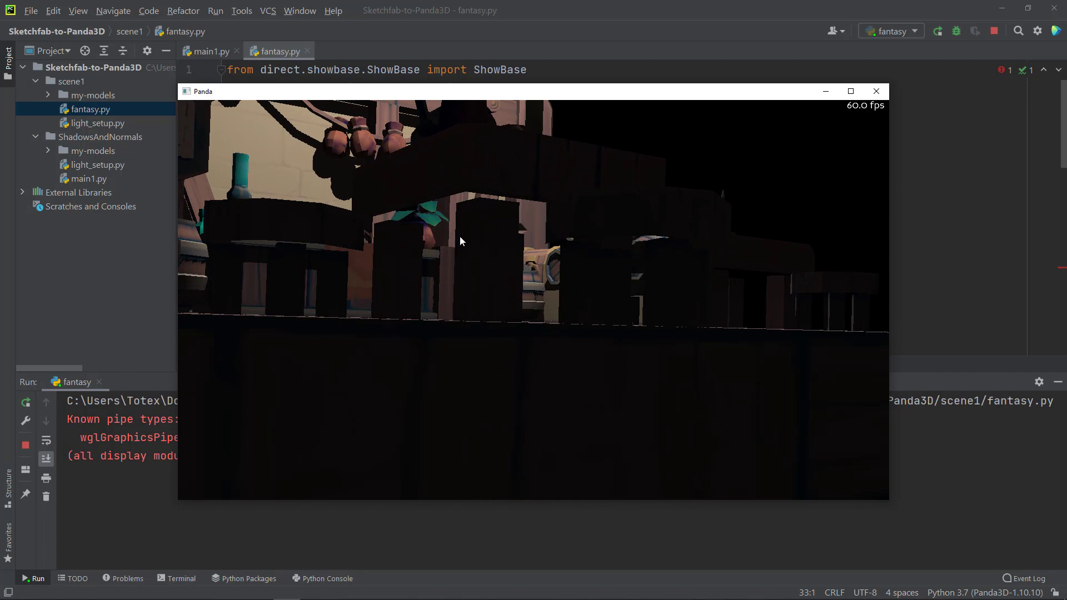
pyautogui.moveTo(460, 240); pyautogui.dragTo(364, 391)
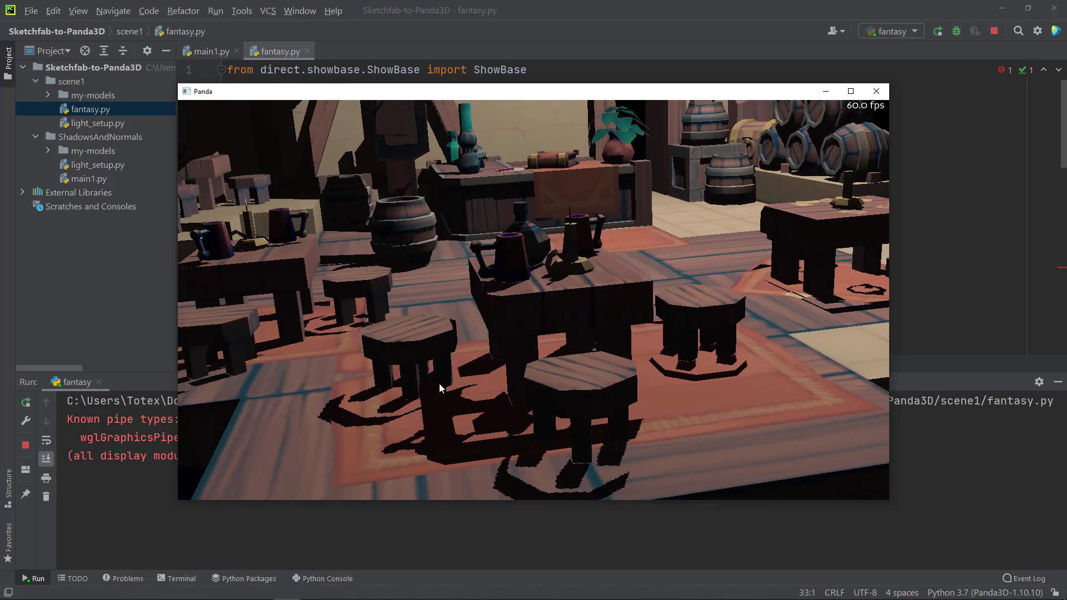
pyautogui.moveTo(439, 383); pyautogui.dragTo(444, 377)
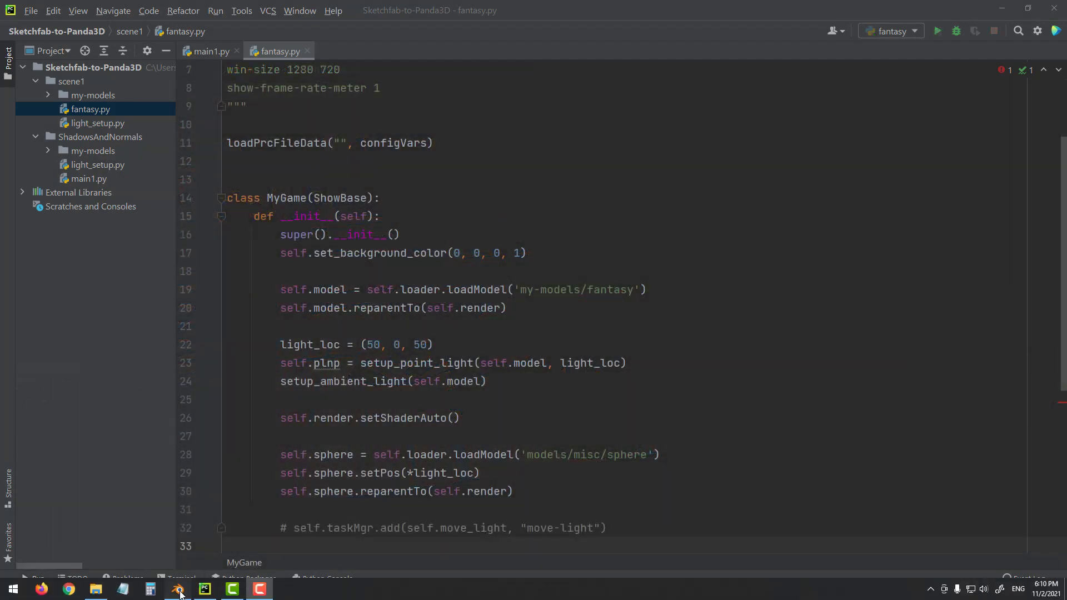
pyautogui.click(178, 588)
# - Orbit down to an eye-level view of the inn and select the inn object
pyautogui.scroll(5, 421, 403)
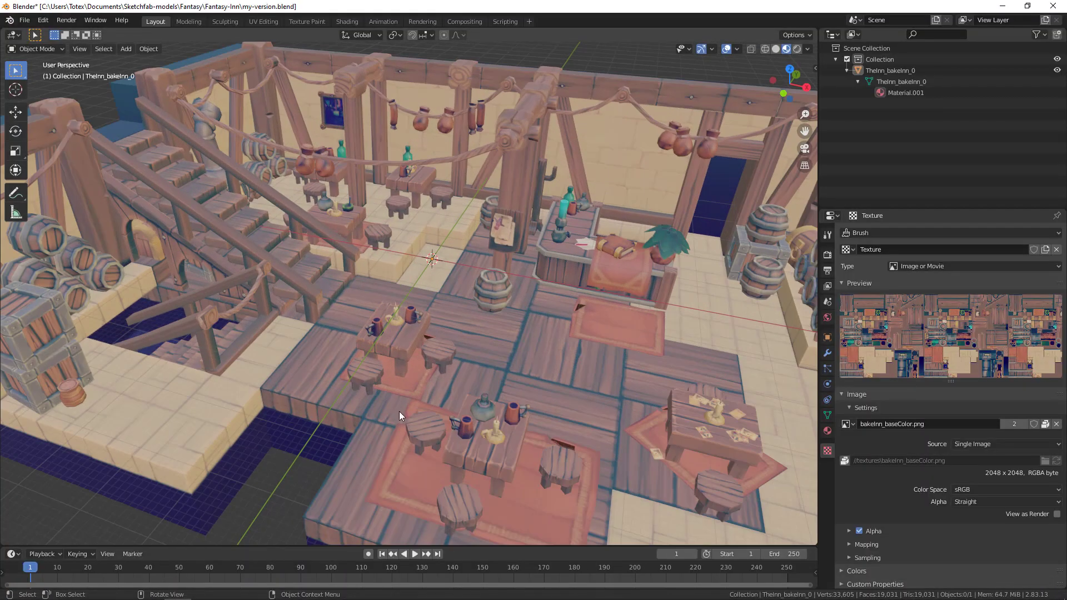
pyautogui.moveTo(399, 412); pyautogui.dragTo(698, 278, button='middle')
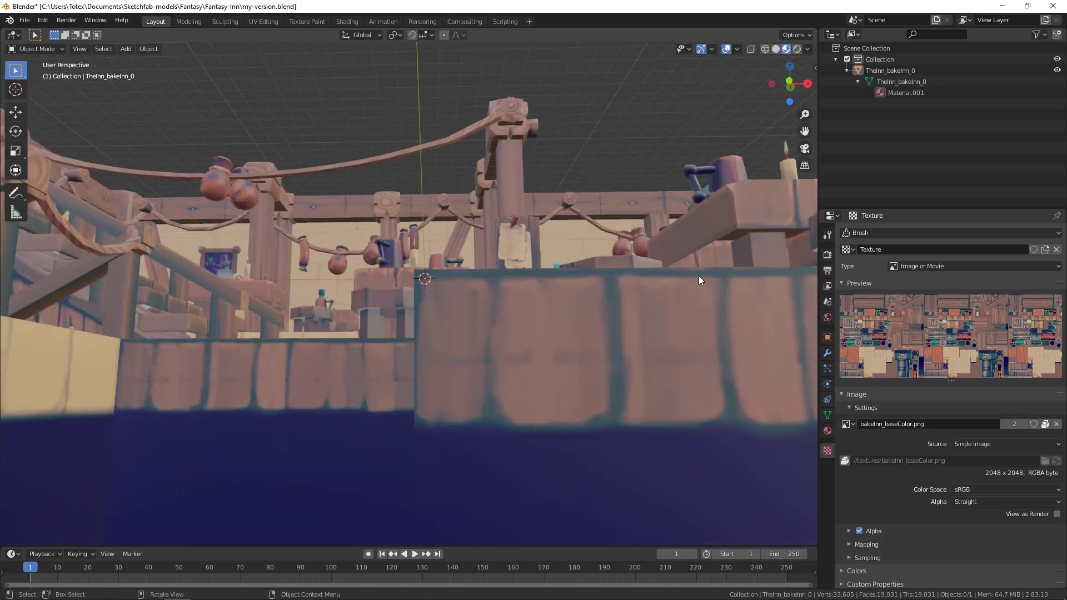
pyautogui.scroll(3, 699, 289)
pyautogui.click(685, 290)
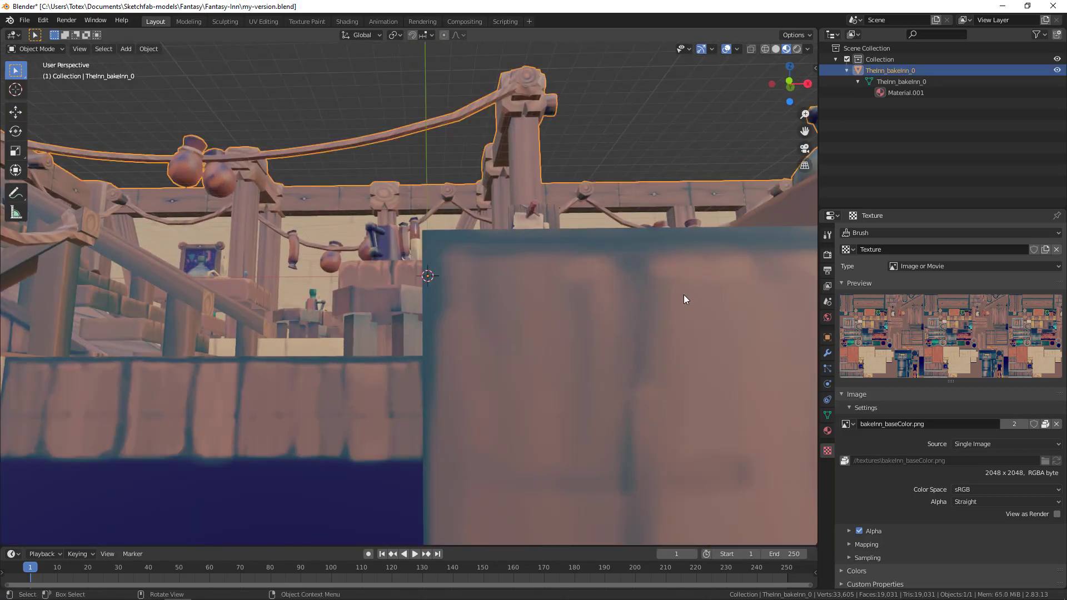
# - Zoom out and orbit around the counter, stools and tables, then open the File menu
pyautogui.scroll(-4, 683, 296)
pyautogui.moveTo(680, 297); pyautogui.dragTo(450, 324, button='middle')
pyautogui.moveTo(368, 345); pyautogui.dragTo(574, 305, button='middle')
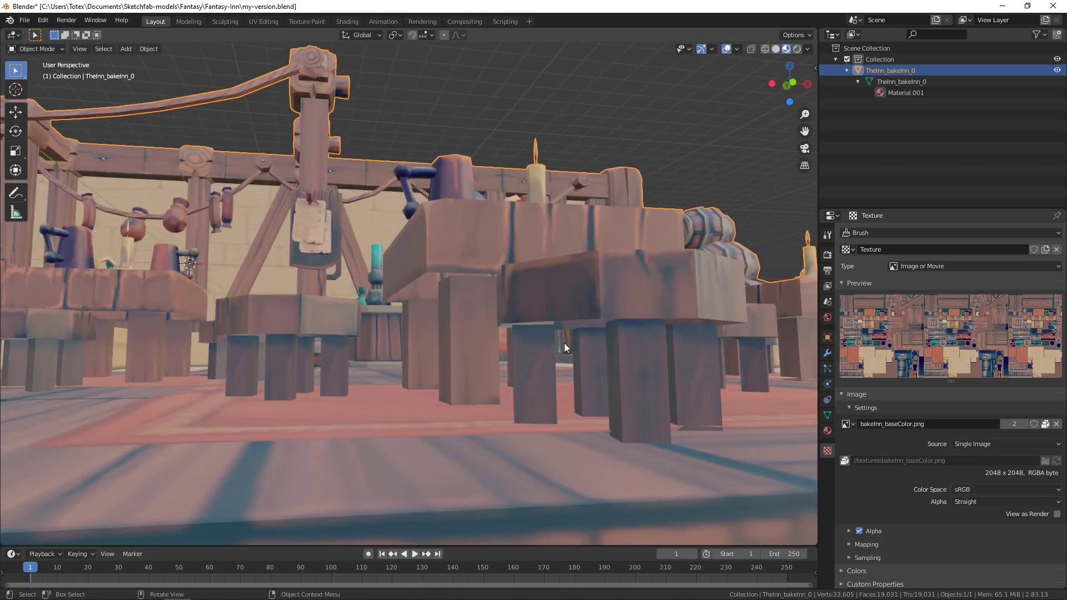
pyautogui.moveTo(565, 342); pyautogui.dragTo(596, 315, button='middle')
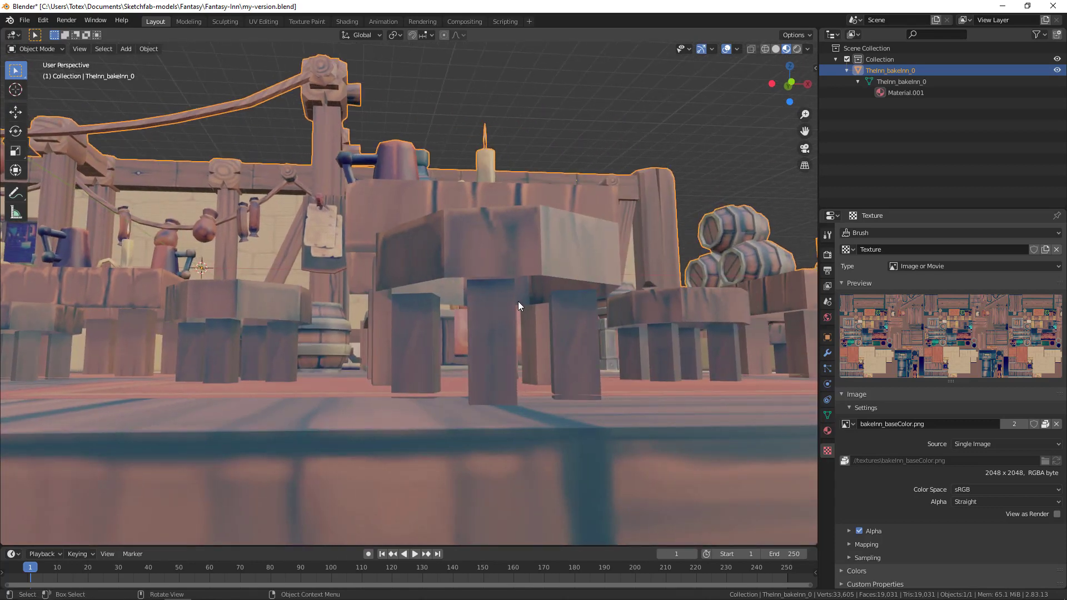
pyautogui.moveTo(422, 336); pyautogui.dragTo(497, 362, button='middle')
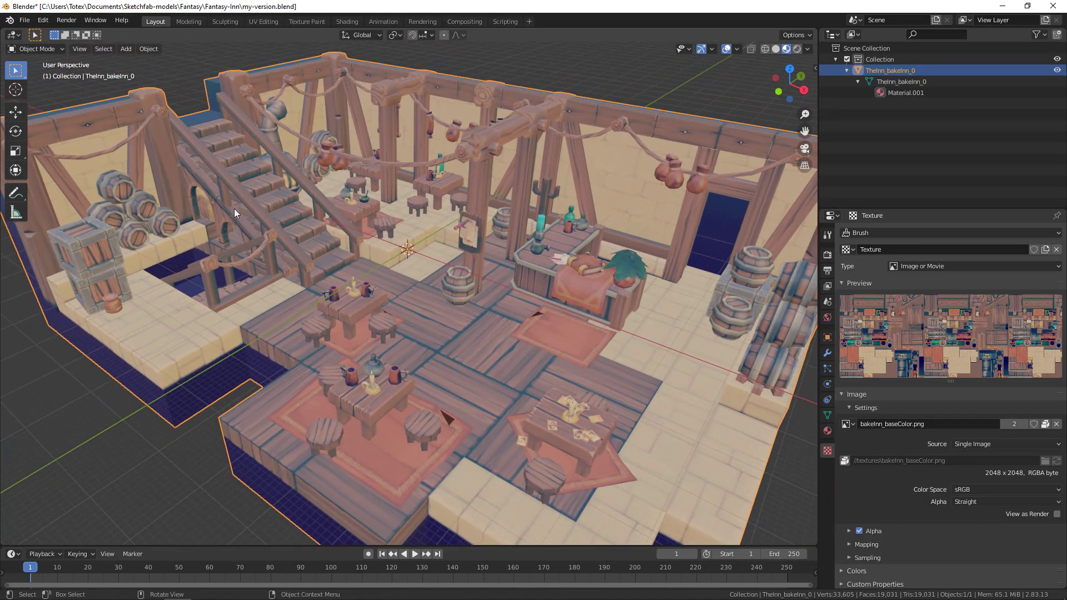
pyautogui.click(25, 20)
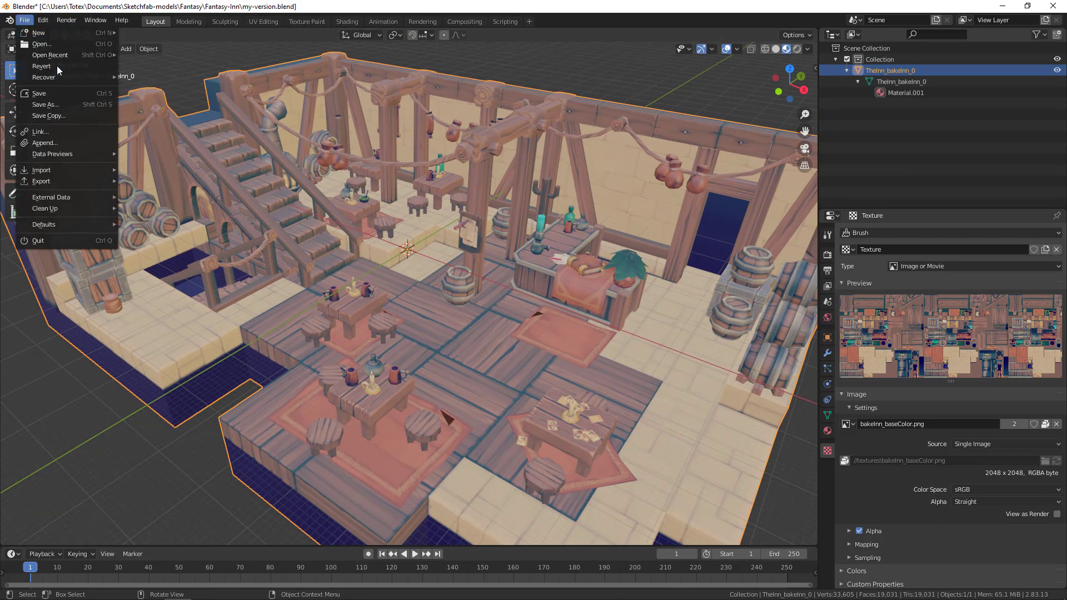
pyautogui.moveTo(58, 57)
pyautogui.click(153, 67)
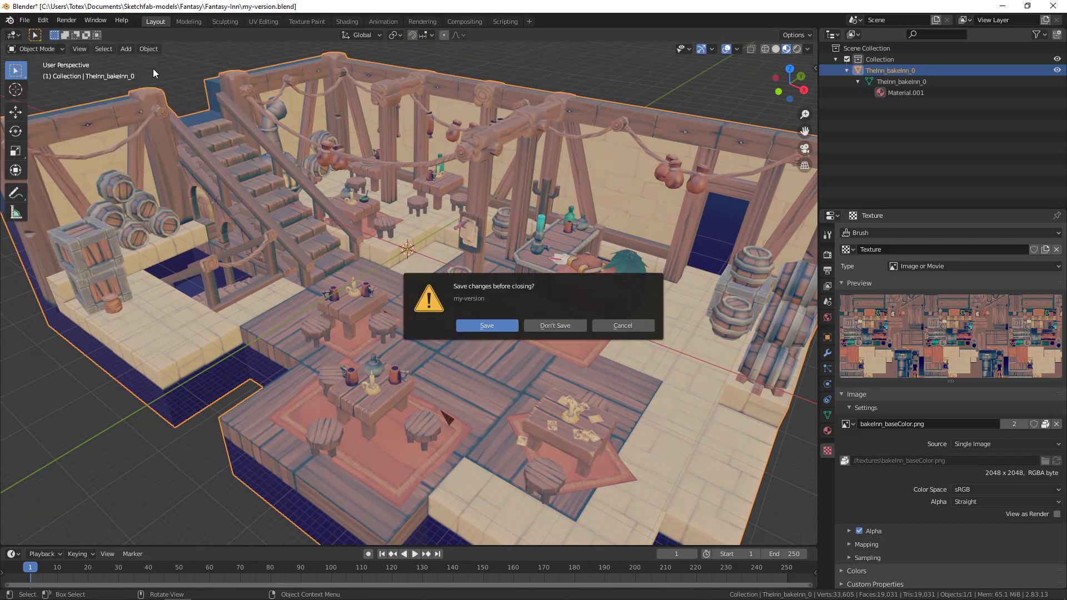
pyautogui.click(556, 326)
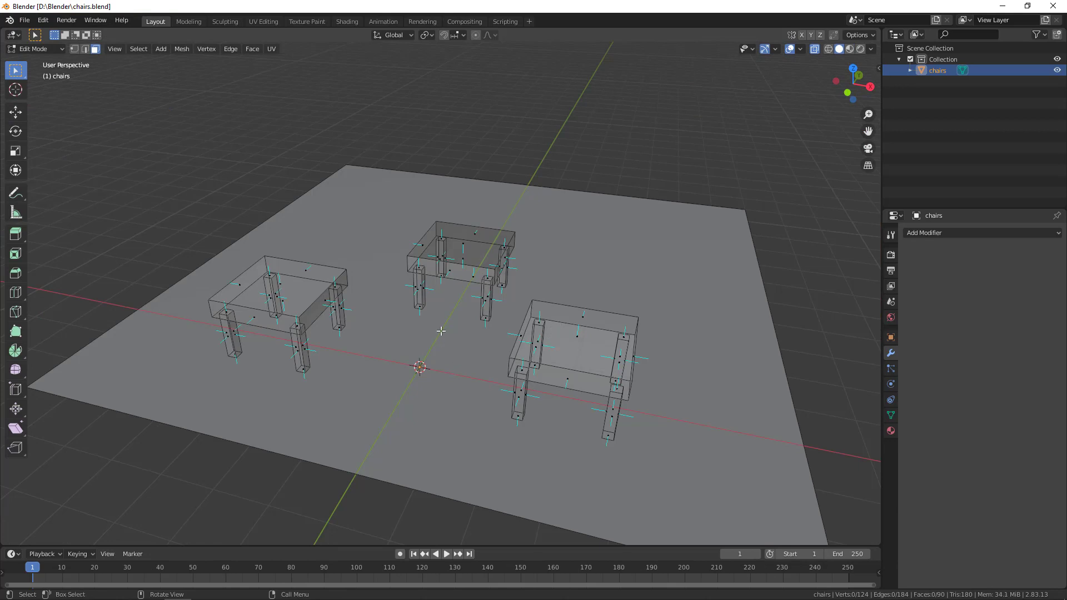
pyautogui.press('Tab')
pyautogui.scroll(-4, 405, 368)
pyautogui.moveTo(406, 367)
pyautogui.mouseDown(button='middle')
pyautogui.moveTo(453, 364)
pyautogui.moveTo(399, 358)
pyautogui.mouseUp(button='middle')
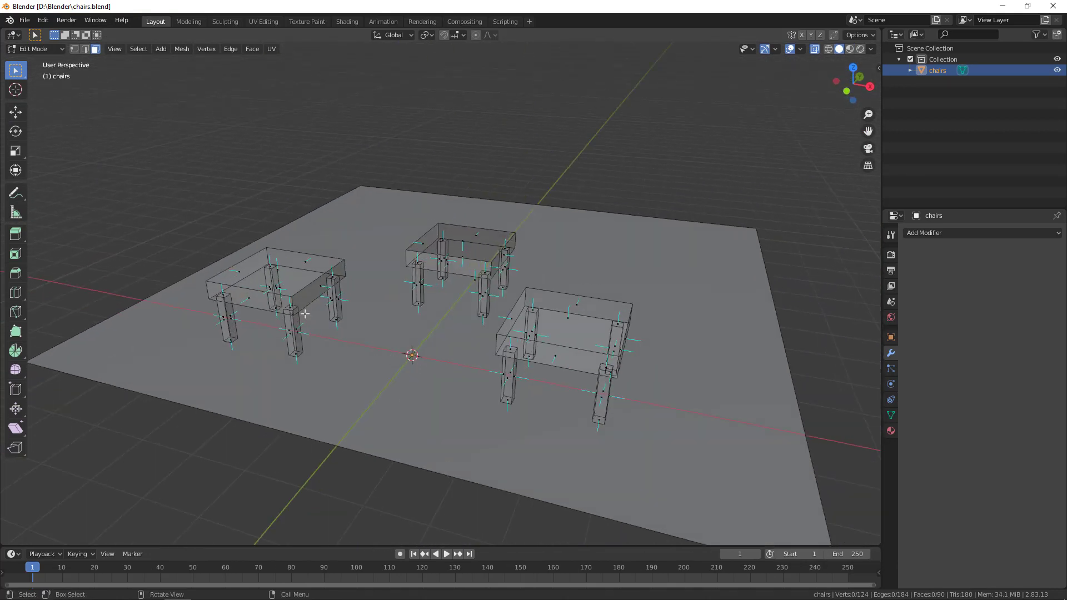
pyautogui.moveTo(428, 312); pyautogui.dragTo(367, 354, button='middle')
pyautogui.scroll(1, 423, 354)
pyautogui.scroll(1, 423, 354)
pyautogui.moveTo(394, 294); pyautogui.dragTo(440, 311, button='middle')
pyautogui.scroll(2, 494, 318)
pyautogui.keyDown('shift'); pyautogui.moveTo(536, 332); pyautogui.dragTo(556, 345, button='middle'); pyautogui.keyUp('shift')
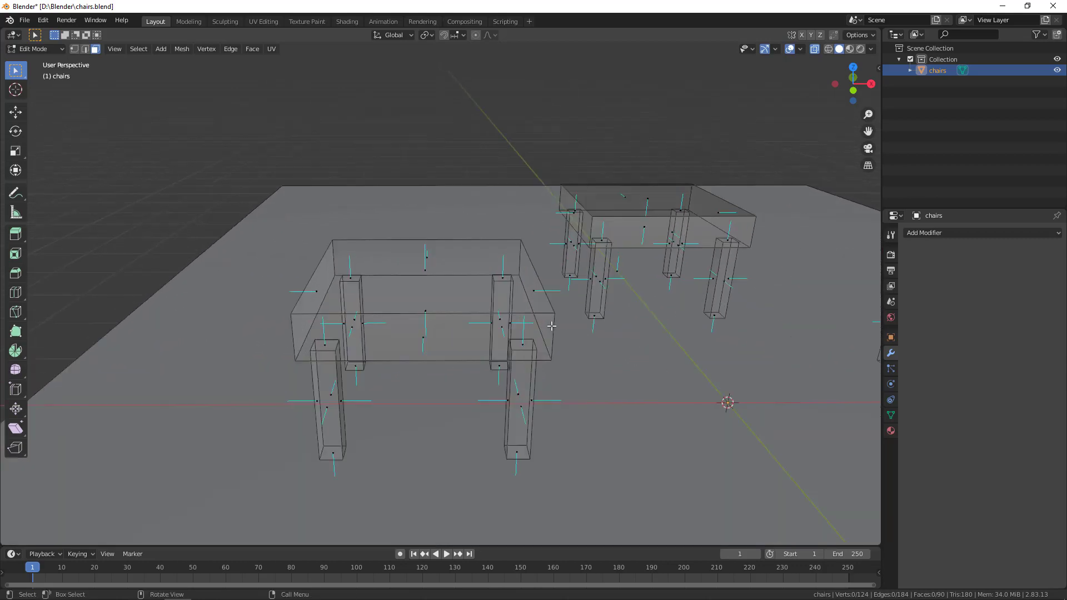
pyautogui.moveTo(629, 369); pyautogui.dragTo(522, 316, button='middle')
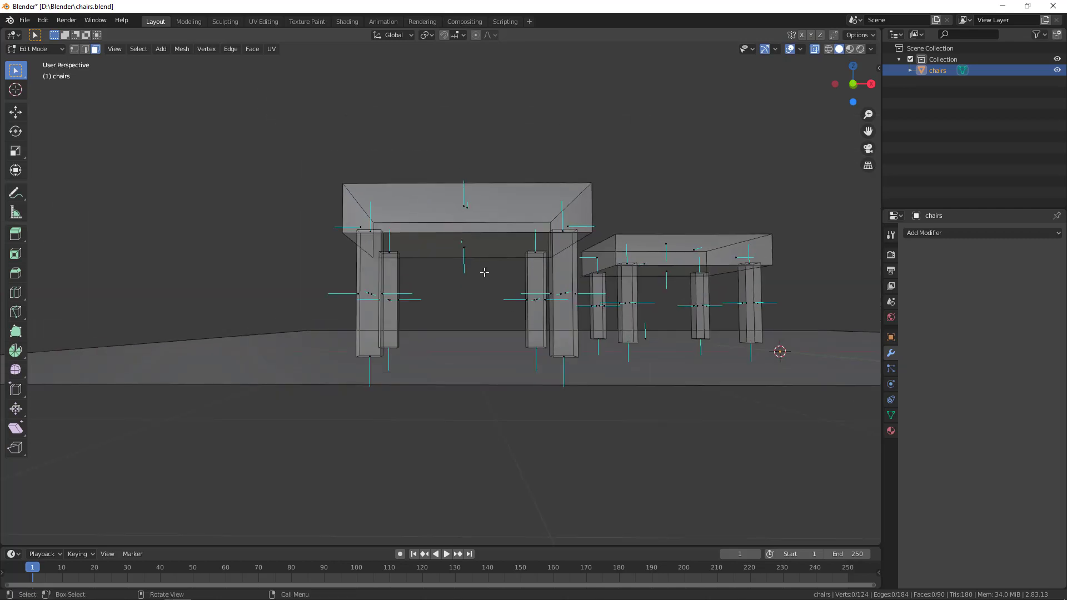
pyautogui.scroll(5, 483, 272)
pyautogui.moveTo(484, 271); pyautogui.dragTo(509, 305, button='middle')
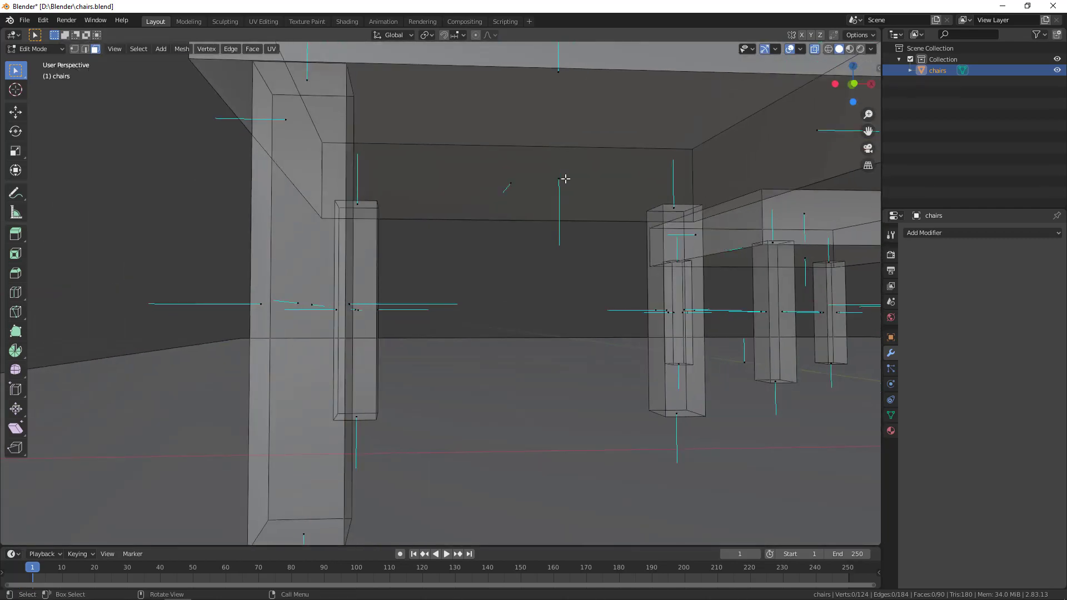
pyautogui.click(564, 181)
pyautogui.moveTo(665, 277); pyautogui.dragTo(653, 281, button='middle')
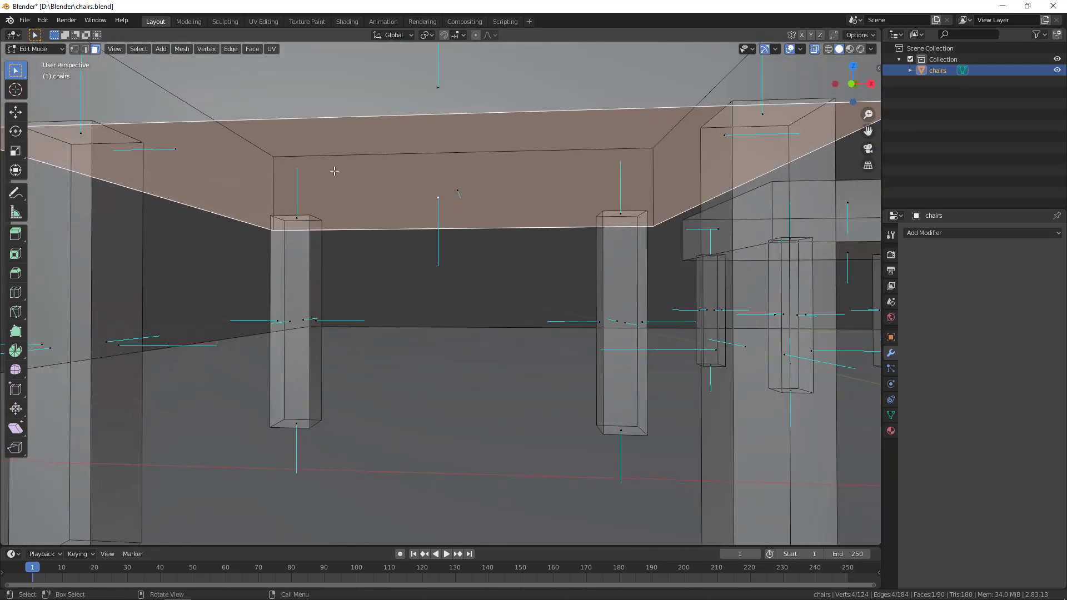
pyautogui.scroll(-6, 404, 243)
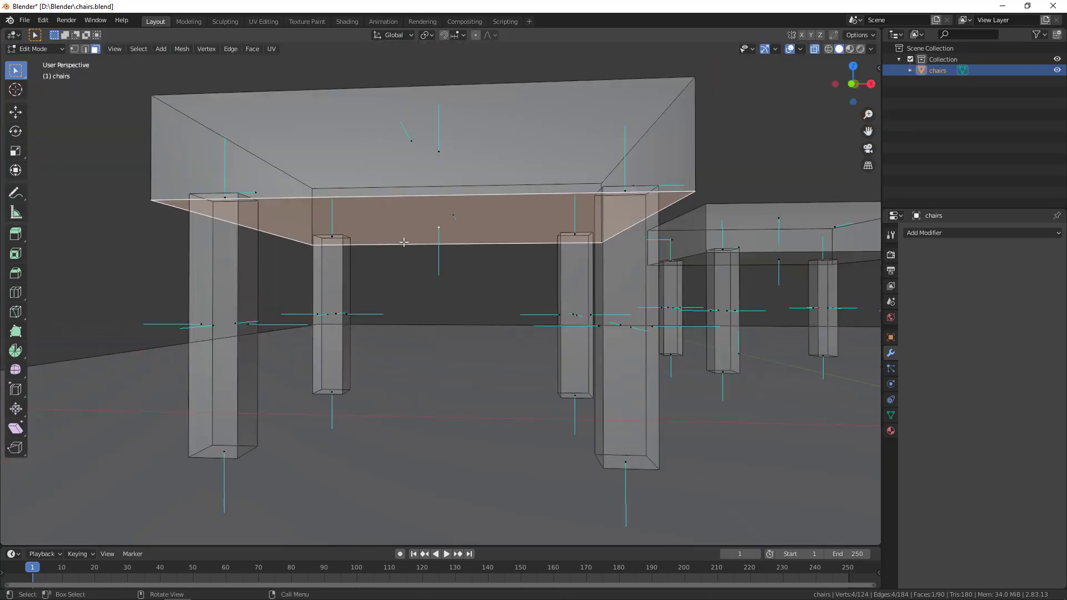
pyautogui.moveTo(530, 247); pyautogui.dragTo(554, 281, button='middle')
pyautogui.scroll(4, 554, 280)
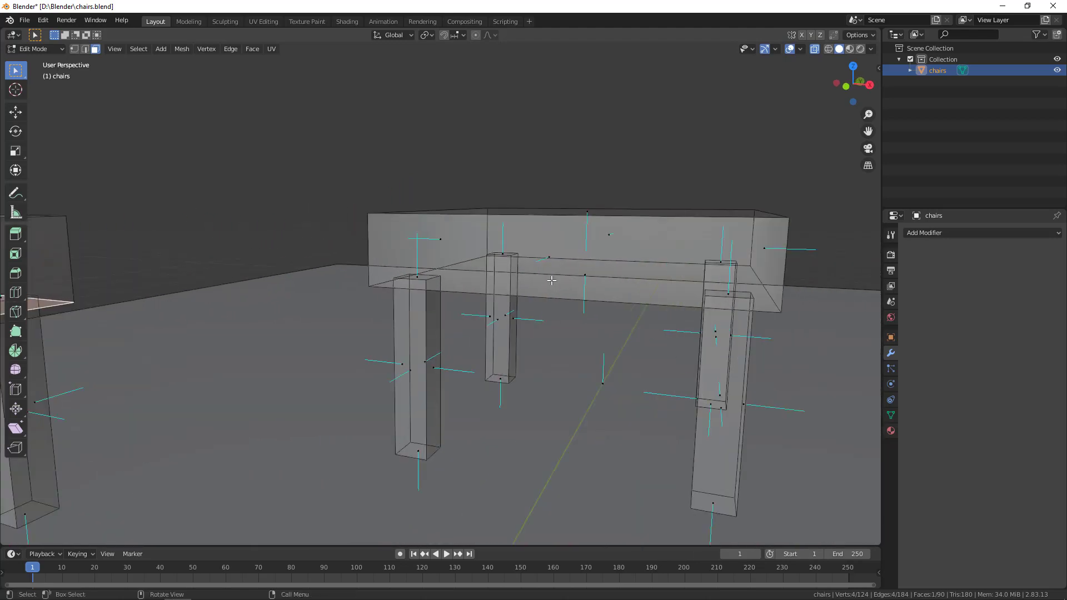
pyautogui.scroll(4, 597, 300)
pyautogui.moveTo(681, 285); pyautogui.dragTo(492, 293, button='middle')
pyautogui.moveTo(475, 252); pyautogui.dragTo(523, 247, button='middle')
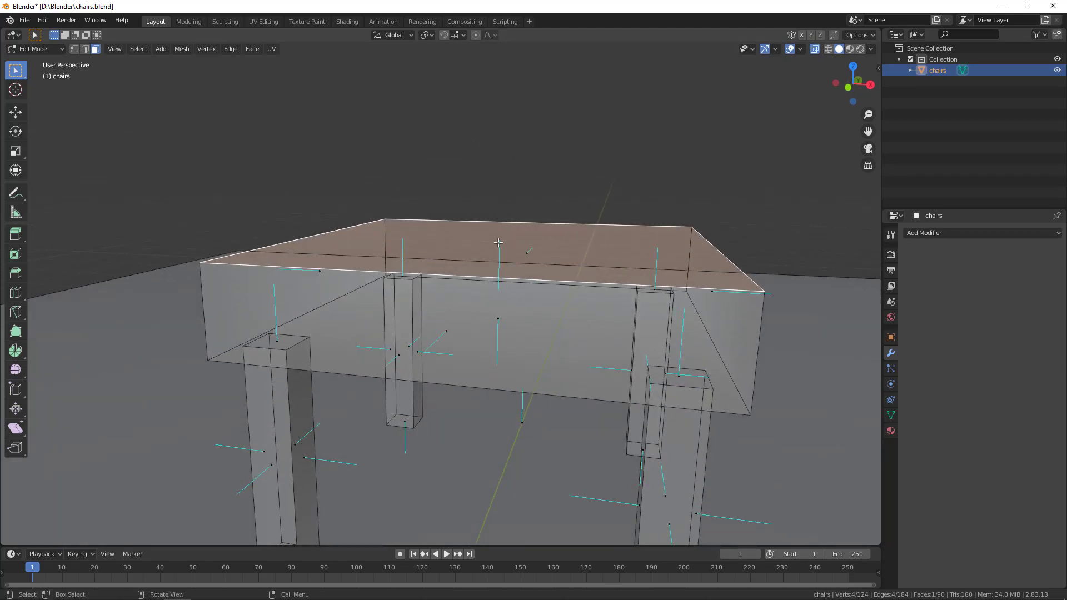
# - Inspect the seat's top face and orbit around the table to check its faces
pyautogui.moveTo(509, 292); pyautogui.dragTo(532, 270, button='middle')
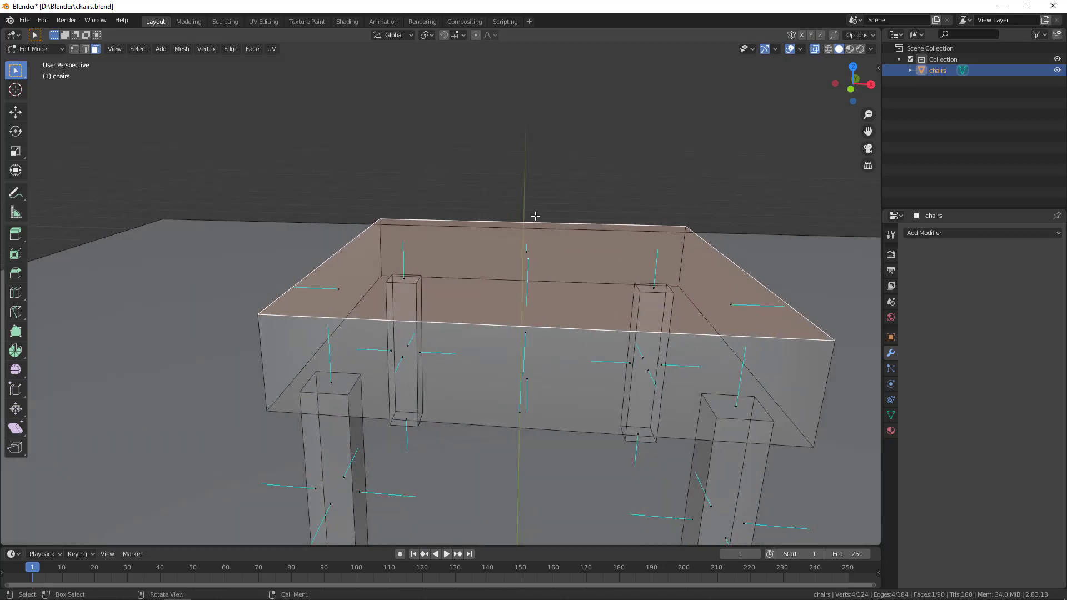
pyautogui.moveTo(558, 310); pyautogui.dragTo(539, 323, button='middle')
pyautogui.scroll(3, 509, 279)
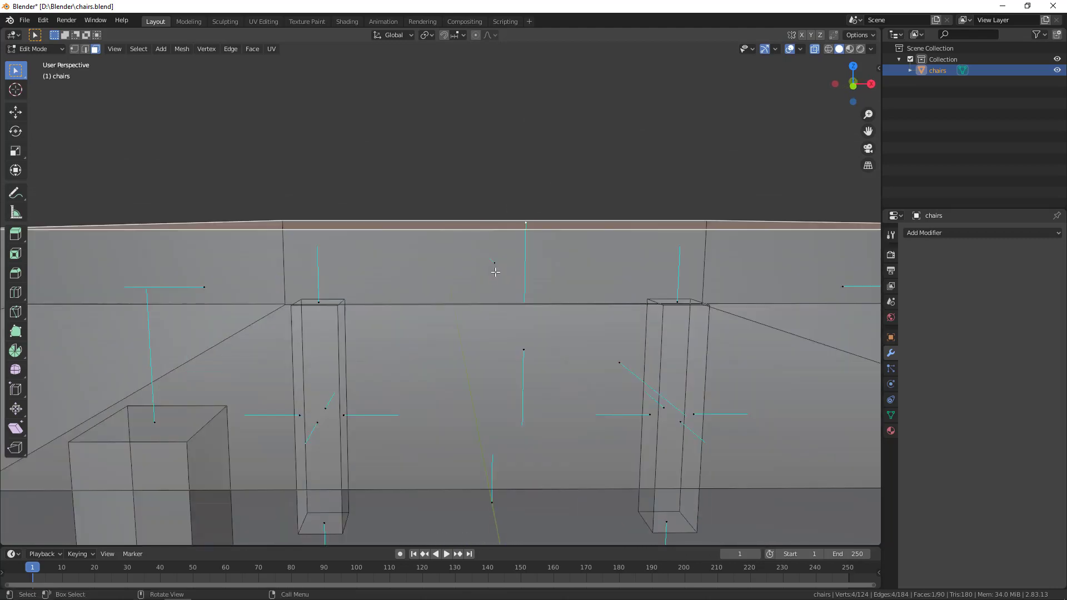
pyautogui.scroll(-2, 495, 272)
pyautogui.moveTo(581, 296); pyautogui.dragTo(509, 308, button='middle')
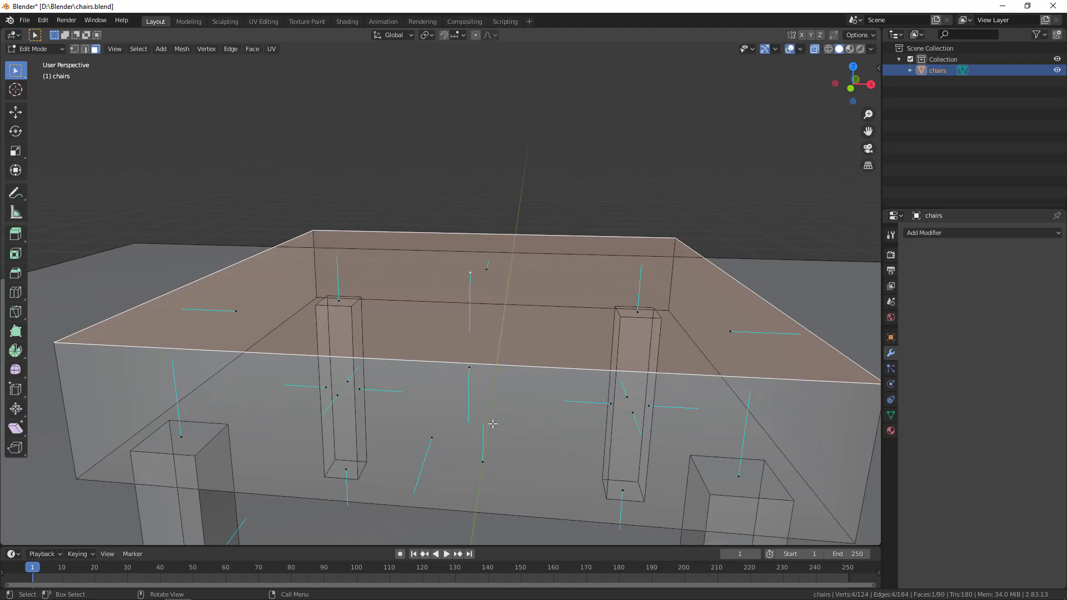
pyautogui.scroll(-2, 480, 344)
pyautogui.scroll(2, 477, 332)
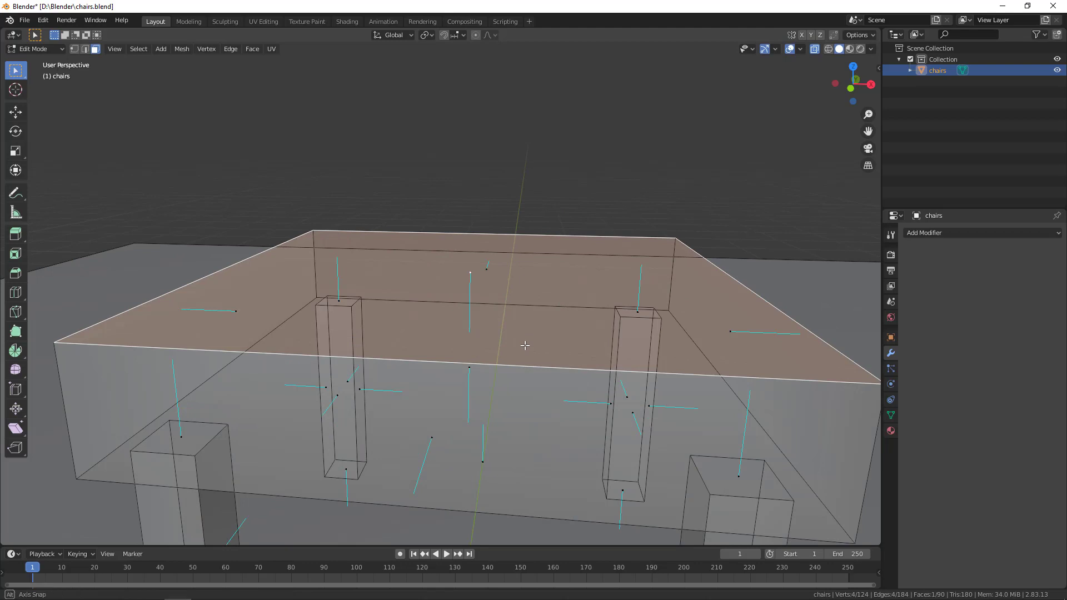
# - Pan and orbit down to a low, flat angle so the nearer table fills the view
pyautogui.keyDown('shift'); pyautogui.moveTo(546, 341); pyautogui.dragTo(446, 316, button='middle'); pyautogui.keyUp('shift')
pyautogui.scroll(-4, 446, 316)
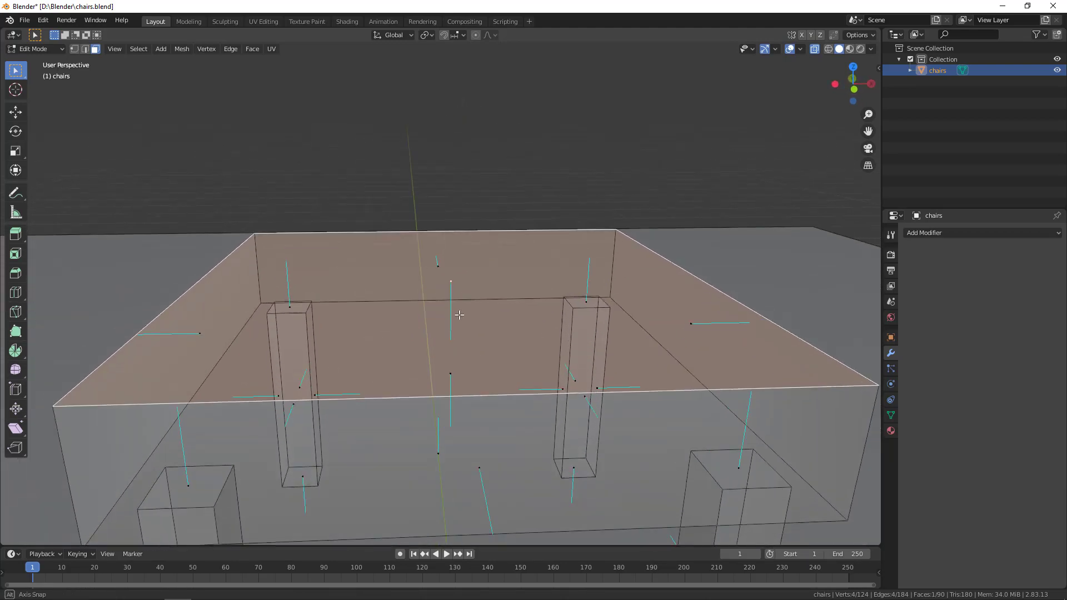
pyautogui.scroll(-4, 439, 364)
pyautogui.moveTo(439, 364); pyautogui.dragTo(439, 262, button='middle')
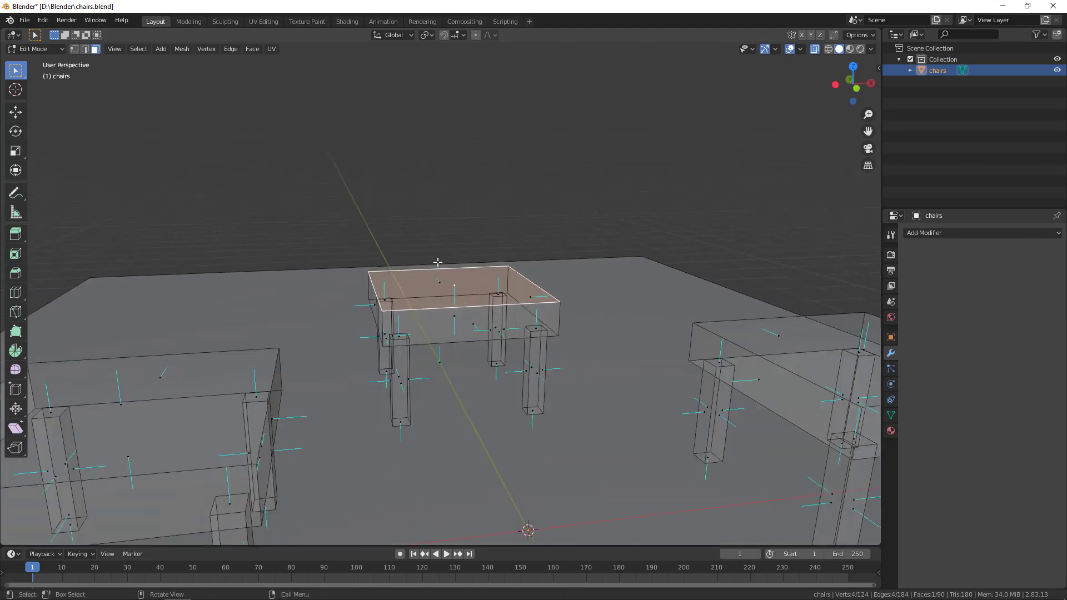
pyautogui.moveTo(502, 366); pyautogui.dragTo(570, 395, button='middle')
pyautogui.moveTo(777, 424); pyautogui.dragTo(762, 408, button='middle')
pyautogui.moveTo(443, 405); pyautogui.dragTo(558, 265, button='middle')
pyautogui.scroll(2, 557, 265)
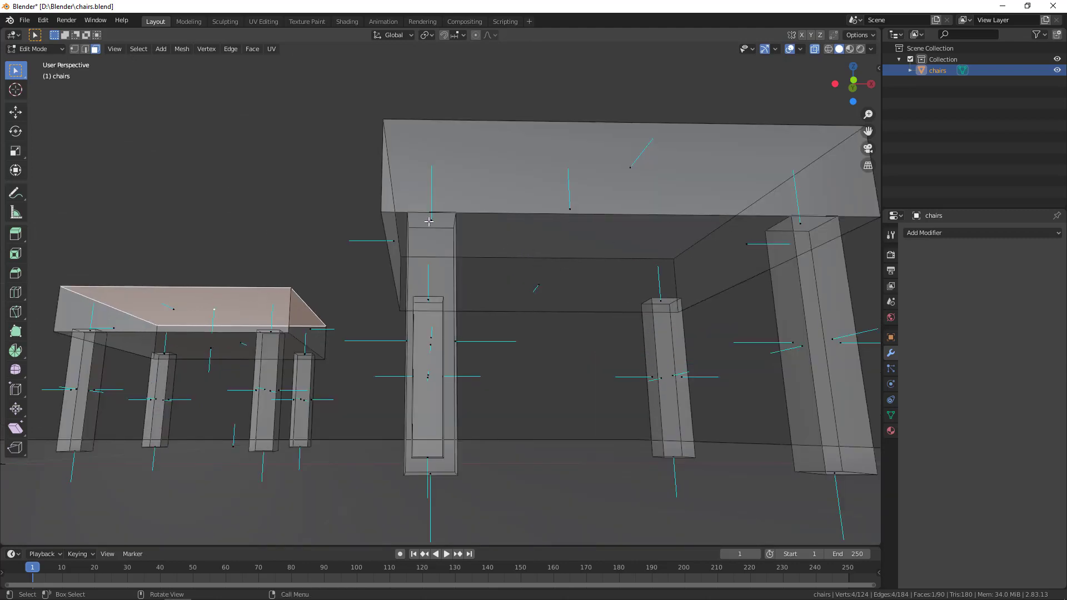
pyautogui.keyDown('shift'); pyautogui.moveTo(646, 310); pyautogui.dragTo(332, 241, button='middle'); pyautogui.keyUp('shift')
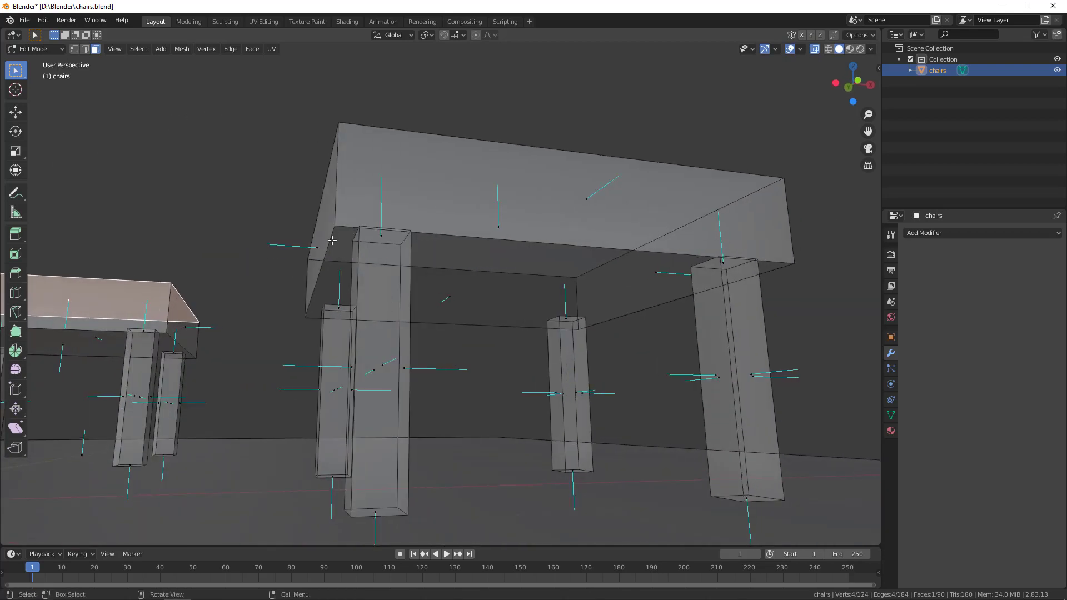
# - Switch to Material Preview shading and look up under the table
pyautogui.click(850, 49)
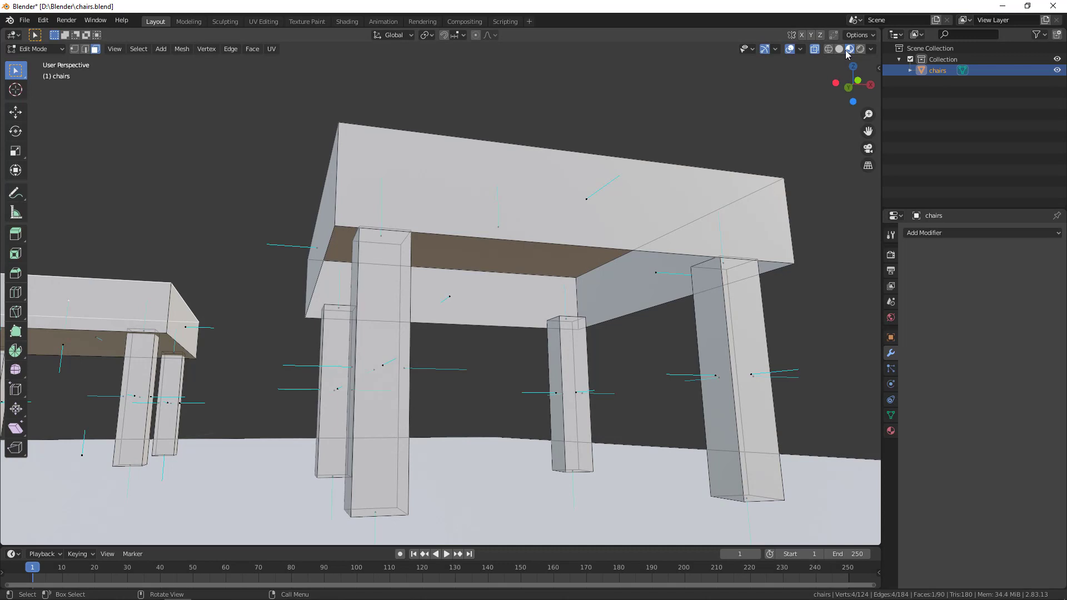
pyautogui.moveTo(587, 269); pyautogui.dragTo(473, 219, button='middle')
pyautogui.scroll(-10, 341, 350)
# - Leave Edit Mode to return the chairs object to Object Mode
pyautogui.scroll(-3, 472, 409)
pyautogui.press('Tab')
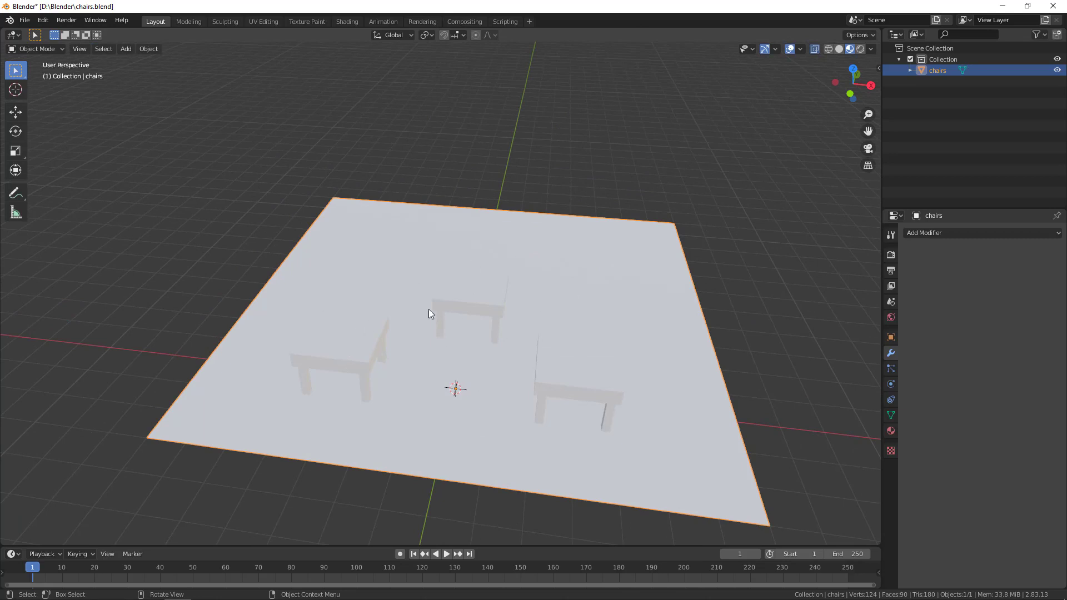
pyautogui.scroll(2, 556, 309)
pyautogui.scroll(-2, 553, 345)
# - Export the chairs scene as a Panda3D .egg file
pyautogui.click(25, 20)
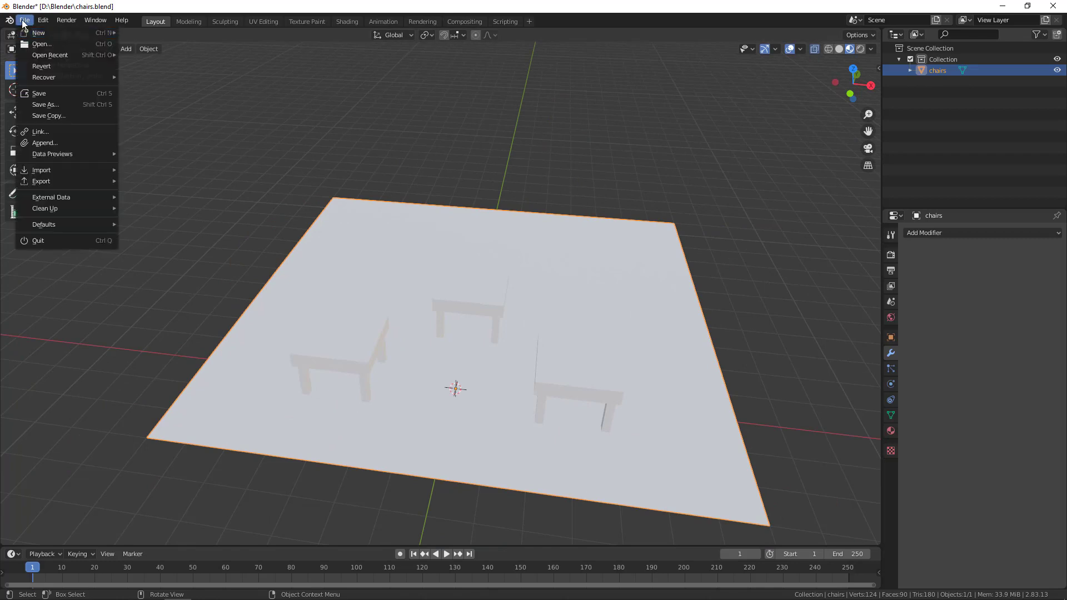
pyautogui.moveTo(55, 182)
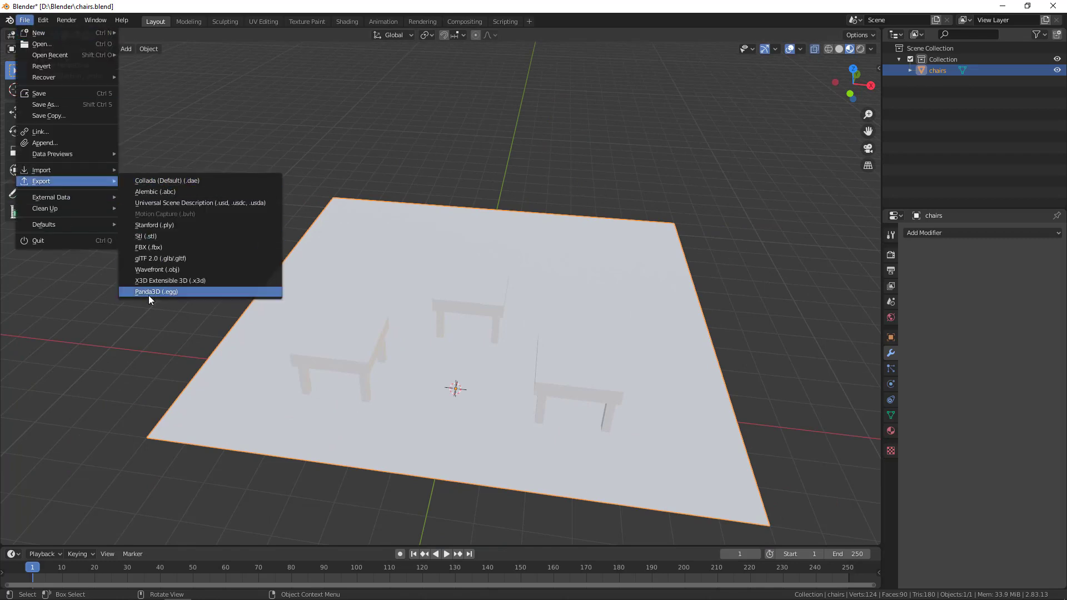
pyautogui.click(489, 162)
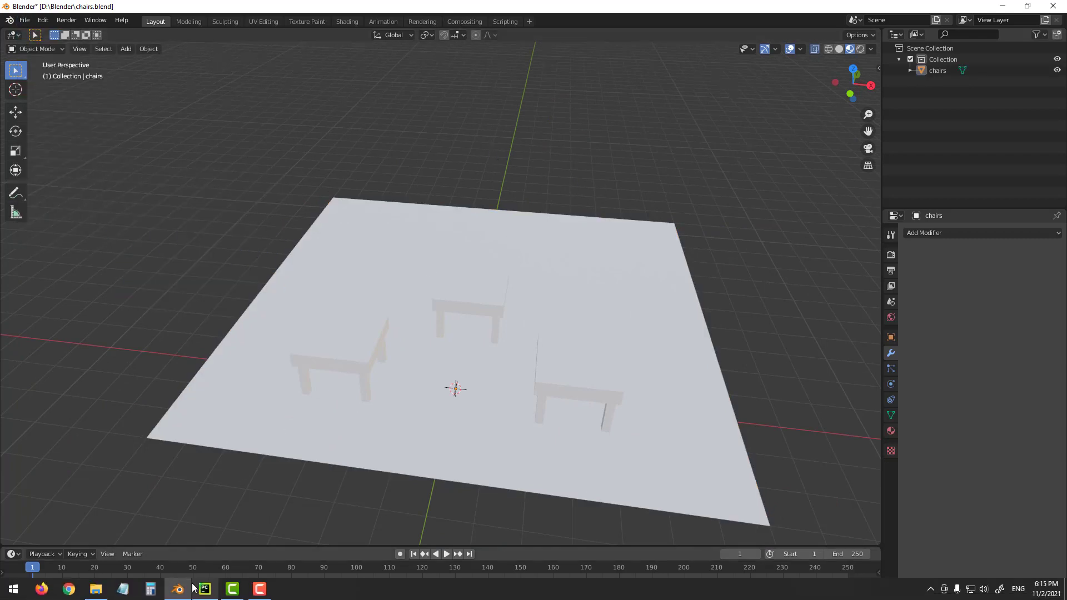
pyautogui.click(205, 590)
pyautogui.click(75, 139)
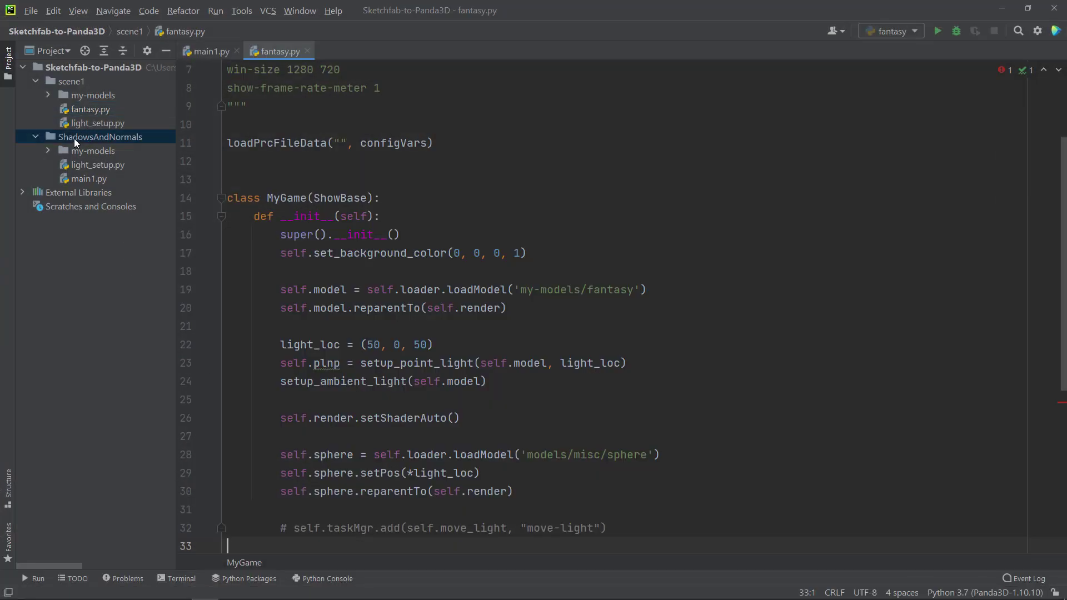
pyautogui.click(36, 82)
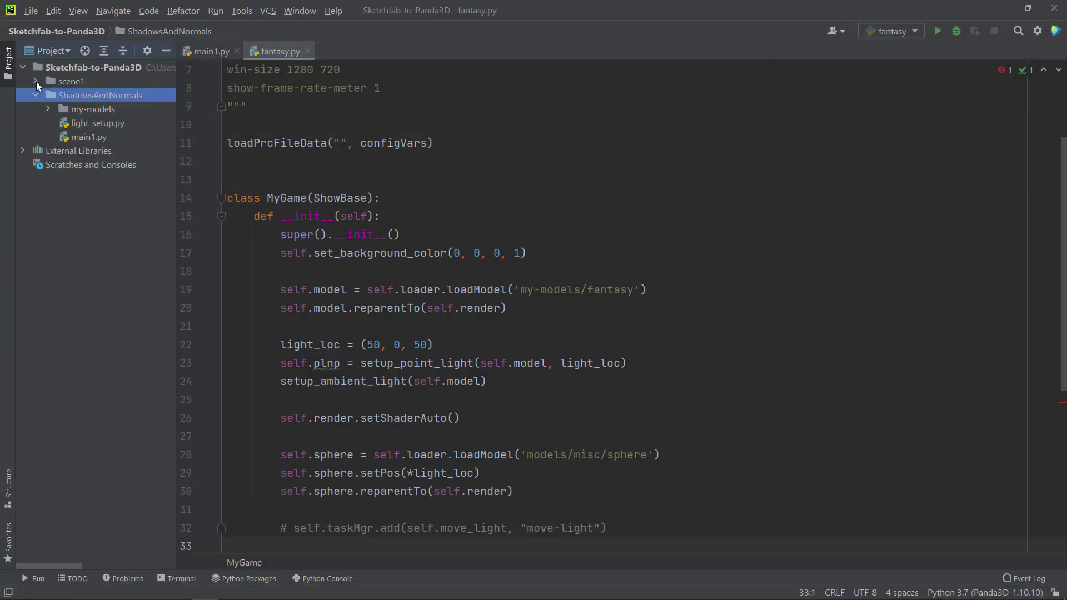
pyautogui.click(90, 112)
pyautogui.click(48, 110)
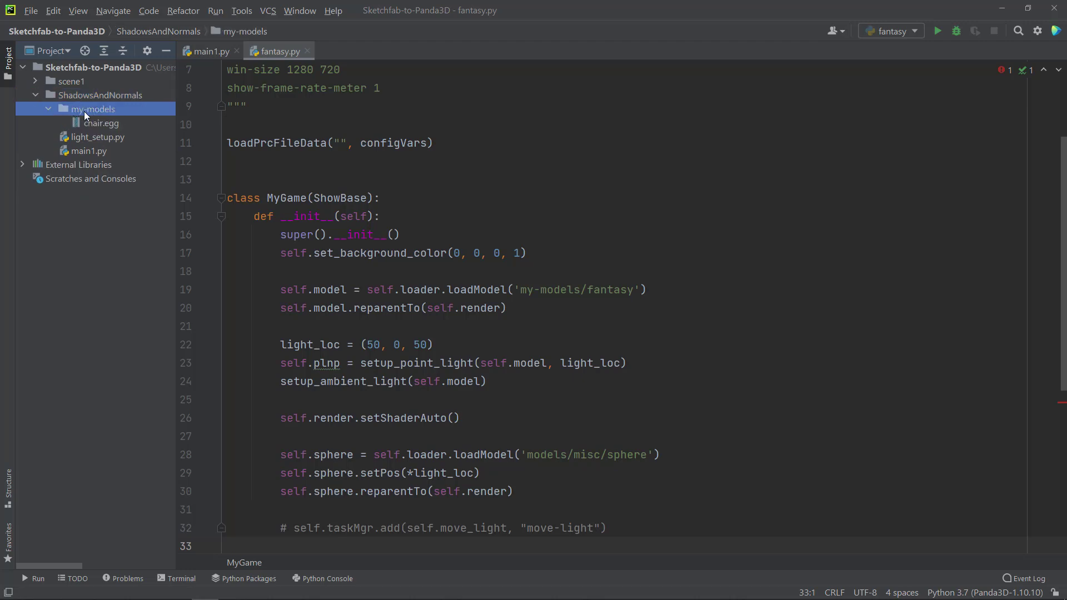
pyautogui.click(102, 123)
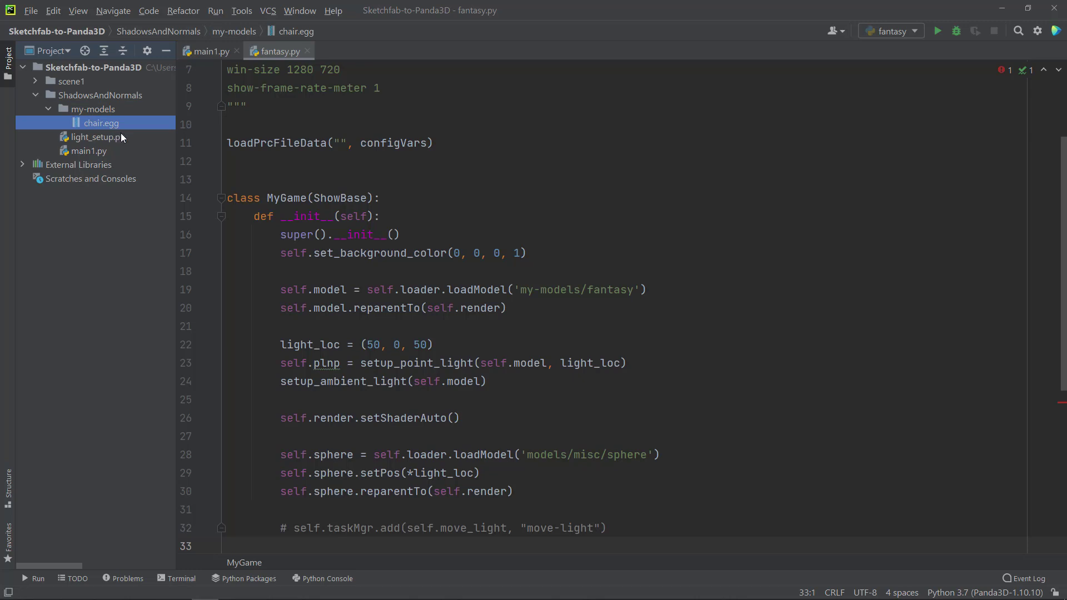
pyautogui.click(95, 151)
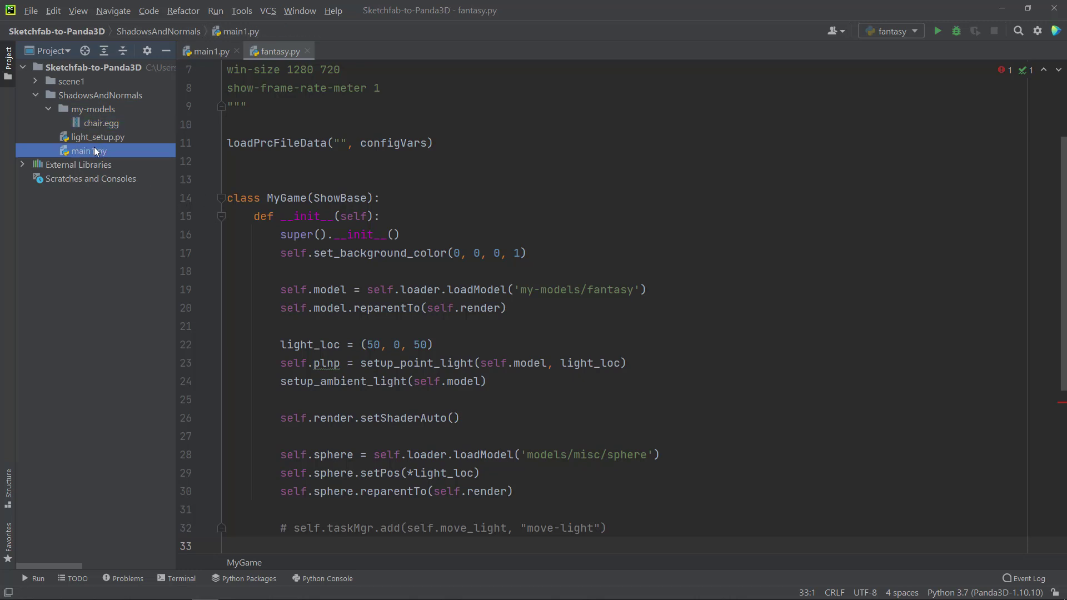
pyautogui.click(309, 52)
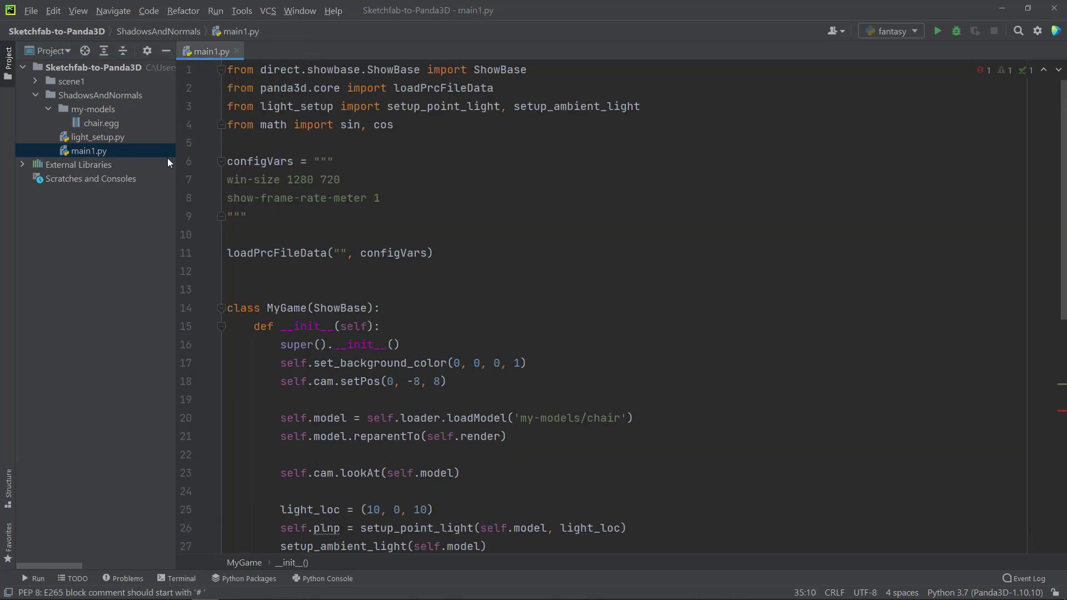
pyautogui.scroll(-4, 301, 332)
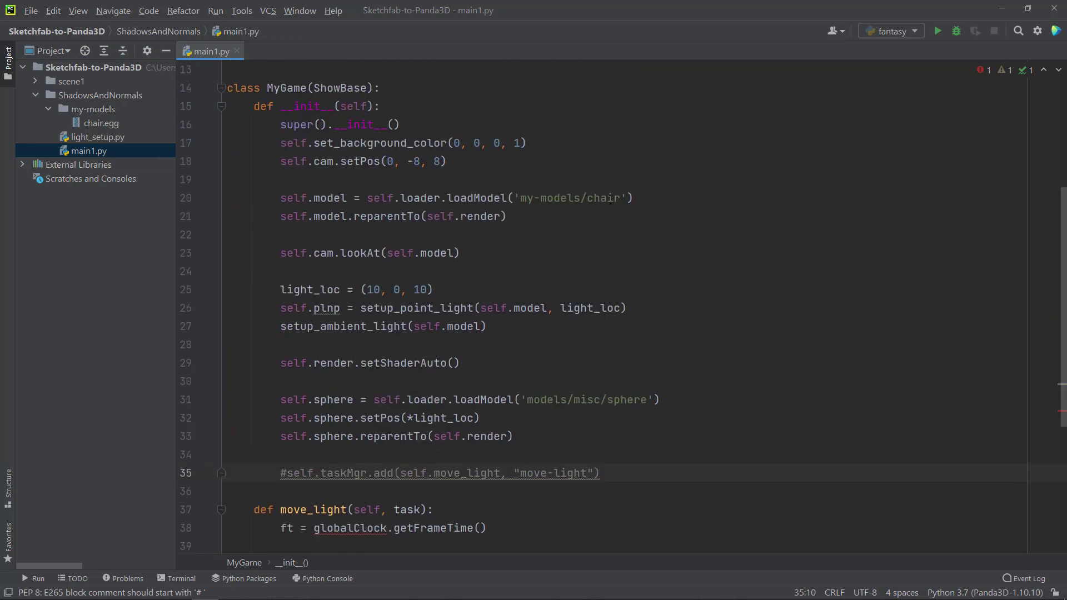
pyautogui.moveTo(620, 198); pyautogui.dragTo(588, 199)
pyautogui.scroll(-2, 619, 255)
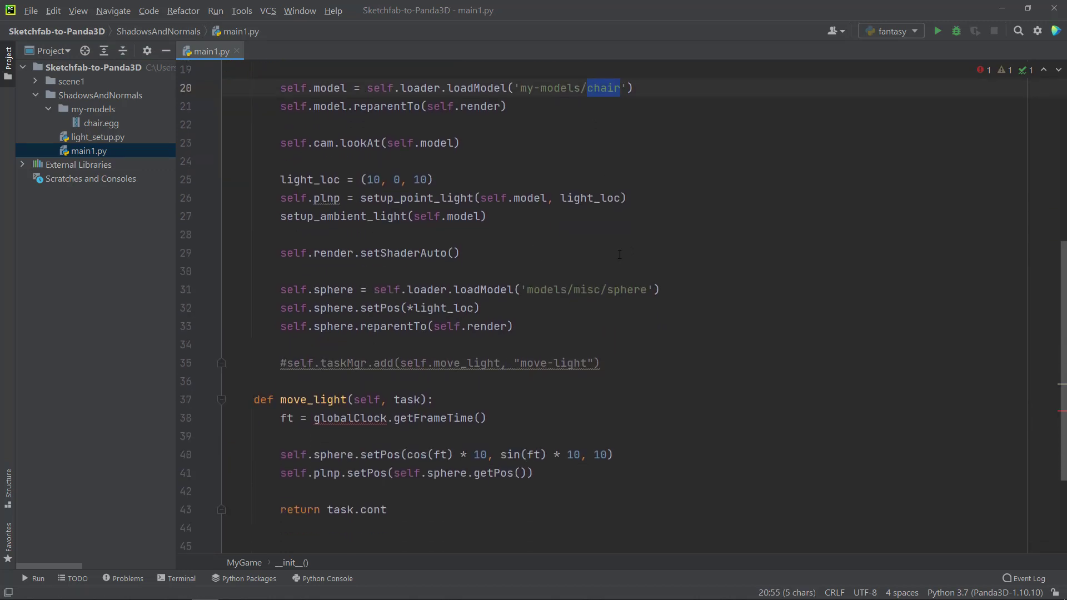
pyautogui.click(660, 206)
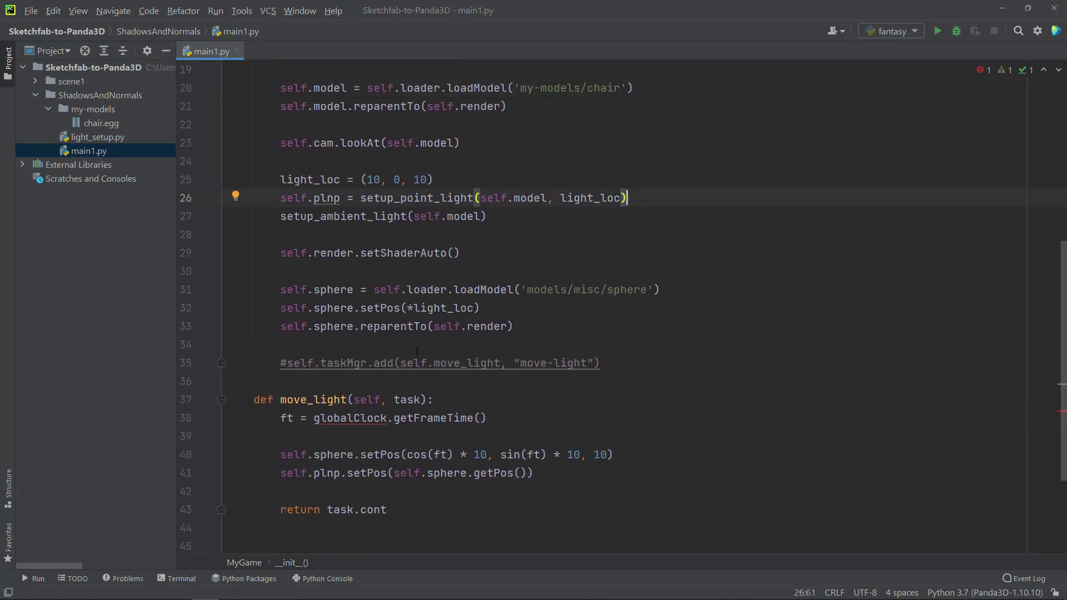
pyautogui.scroll(1, 419, 374)
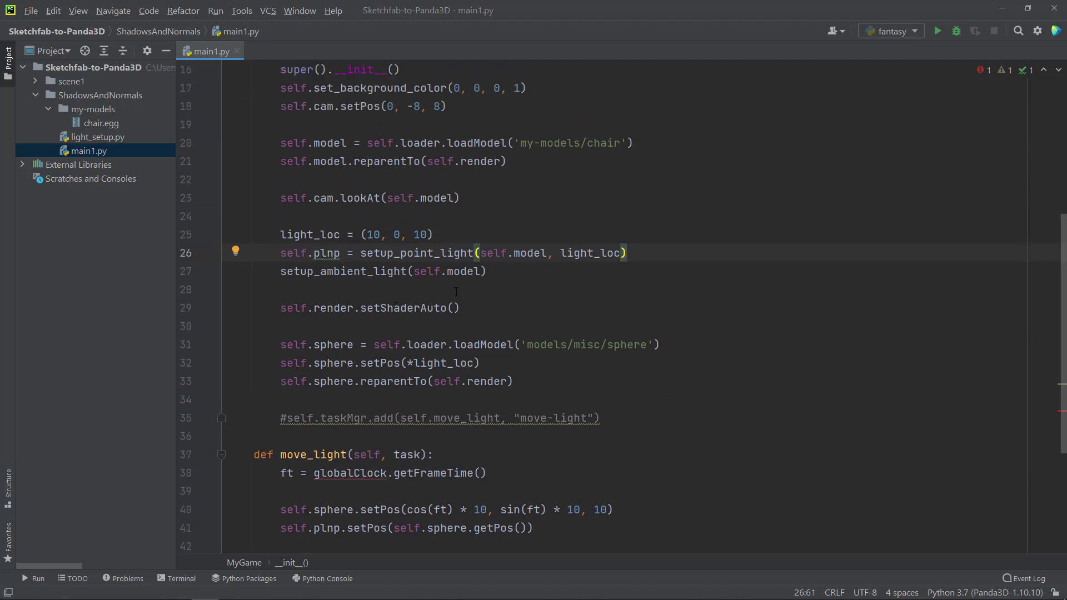
pyautogui.press('Down')
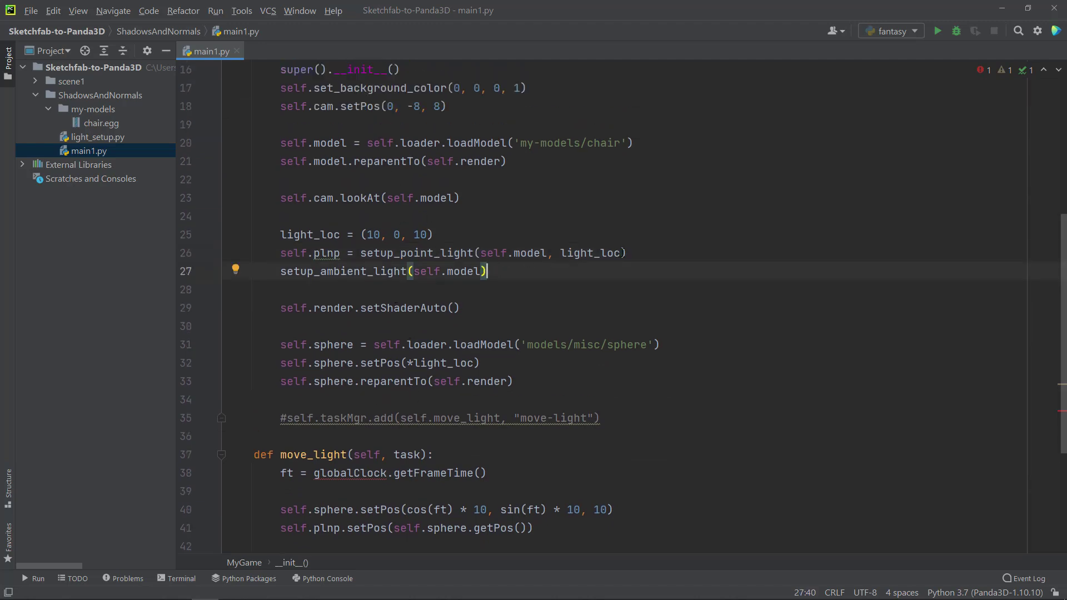
pyautogui.moveTo(627, 253); pyautogui.dragTo(258, 253)
pyautogui.moveTo(487, 271); pyautogui.dragTo(280, 235)
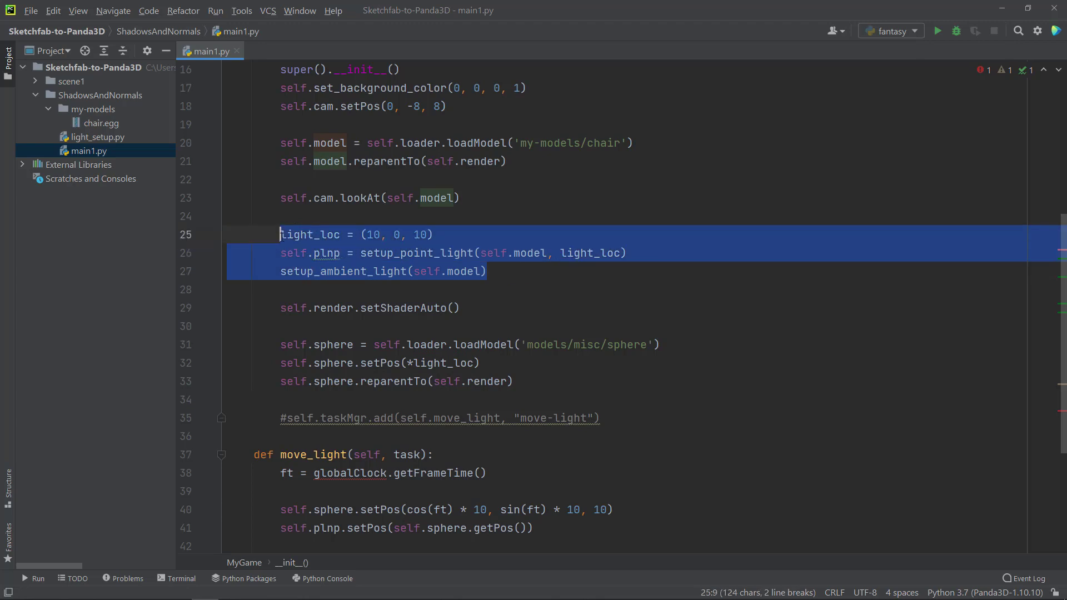
pyautogui.scroll(-1, 280, 235)
pyautogui.scroll(1, 280, 235)
pyautogui.moveTo(460, 308); pyautogui.dragTo(281, 307)
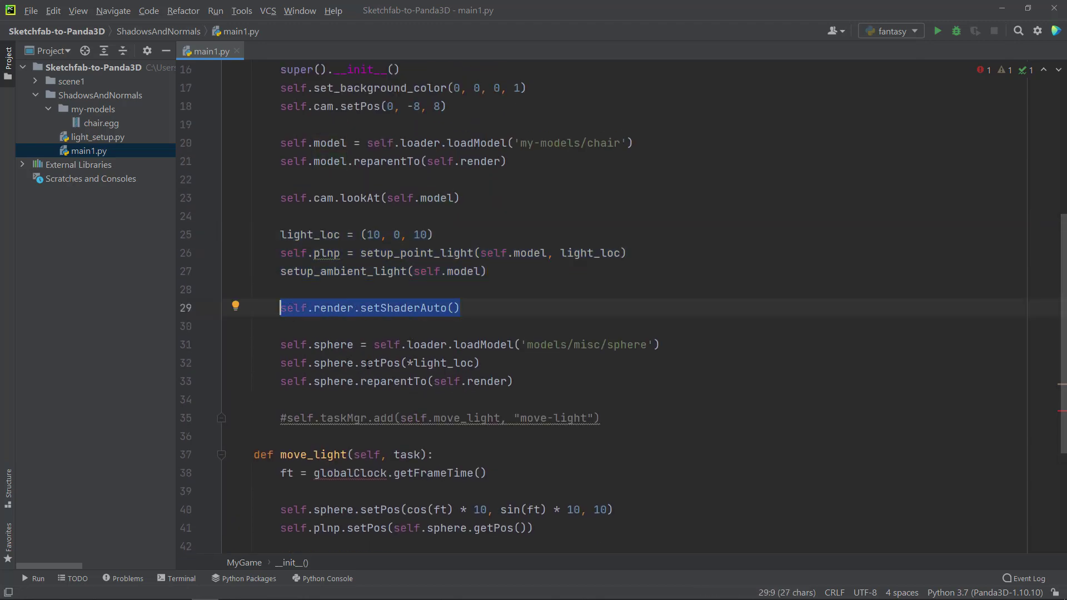
pyautogui.click(483, 315)
pyautogui.scroll(1, 813, 140)
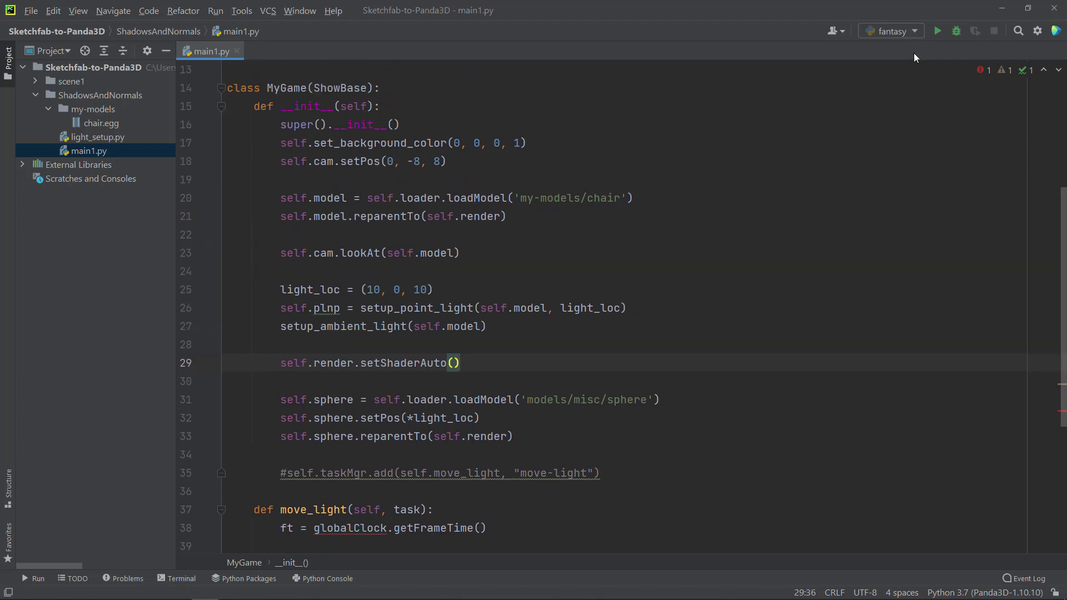
# - Run the main1 script from PyCharm
pyautogui.click(913, 33)
pyautogui.press('Escape')
pyautogui.hotkey('ctrl', 'shift', 'F10')
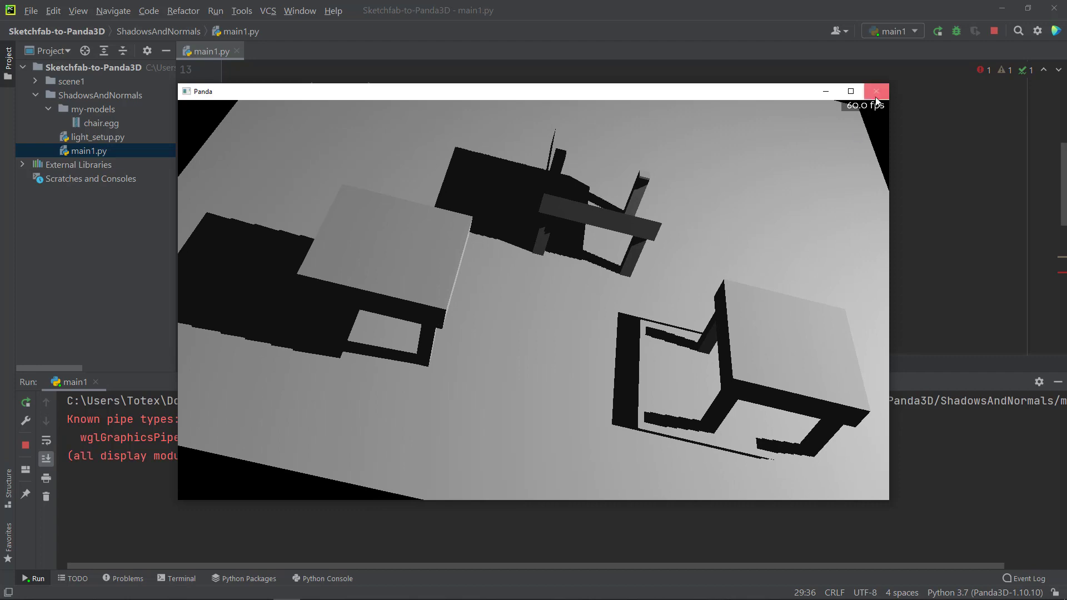
# - Restart the Panda window and orbit to look up at a chair
pyautogui.click(876, 91)
pyautogui.click(938, 31)
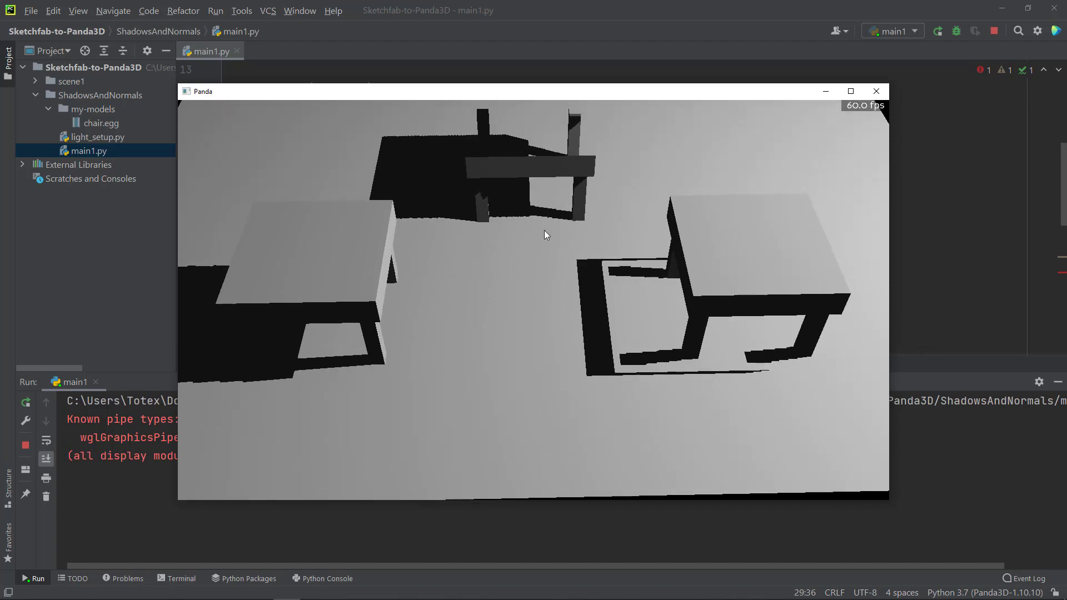
pyautogui.moveTo(546, 234)
pyautogui.mouseDown(button='middle')
pyautogui.moveTo(527, 235)
pyautogui.moveTo(529, 245)
pyautogui.mouseUp(button='middle')
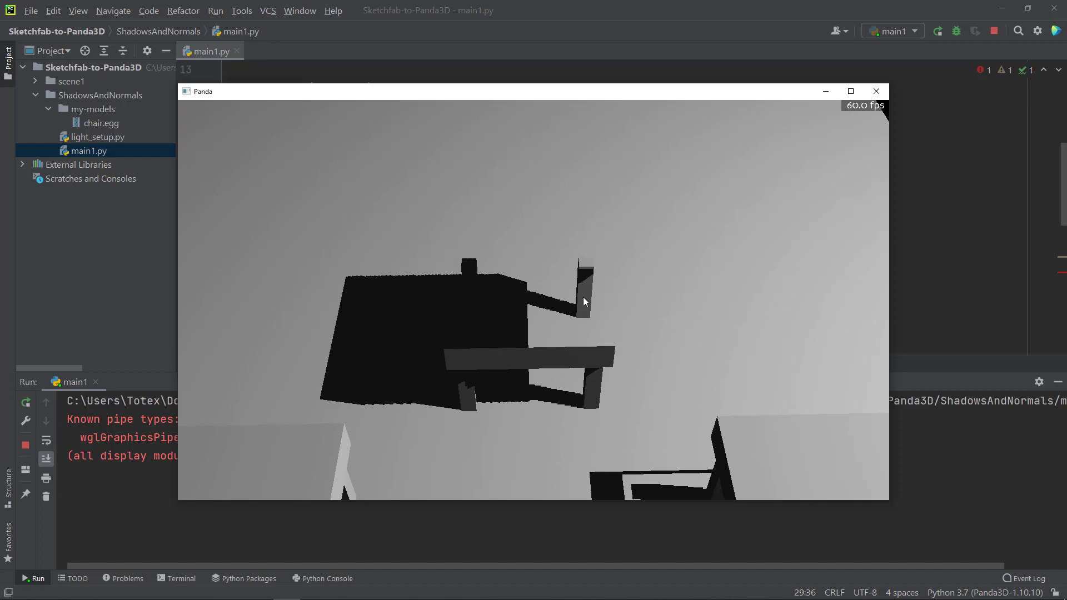
# - Look down on the chair and tilt the view around its shadow
pyautogui.press('n')
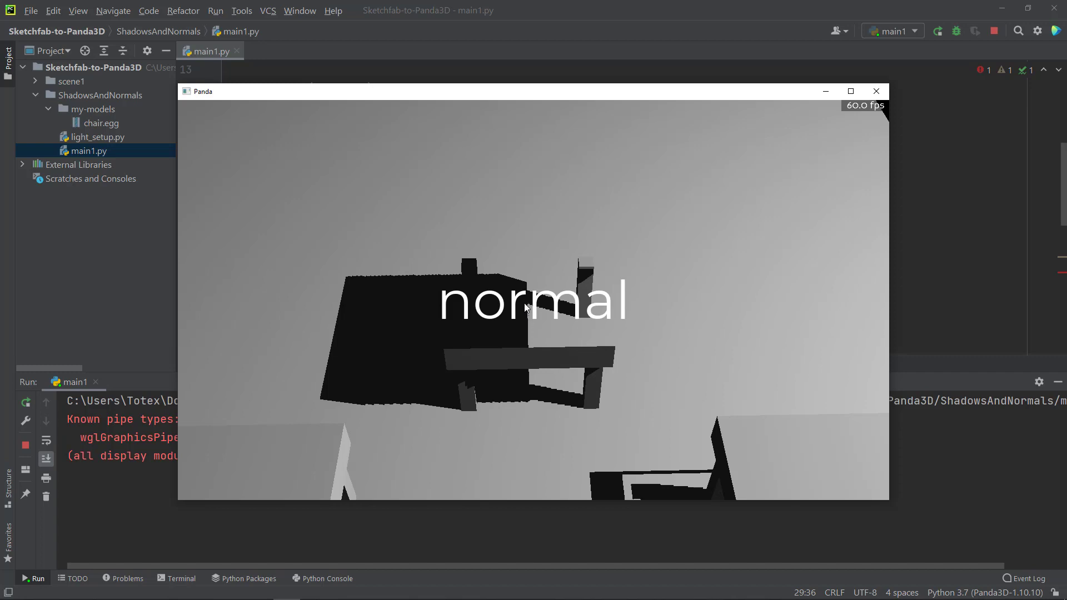
pyautogui.moveTo(561, 331); pyautogui.dragTo(511, 287, button='middle')
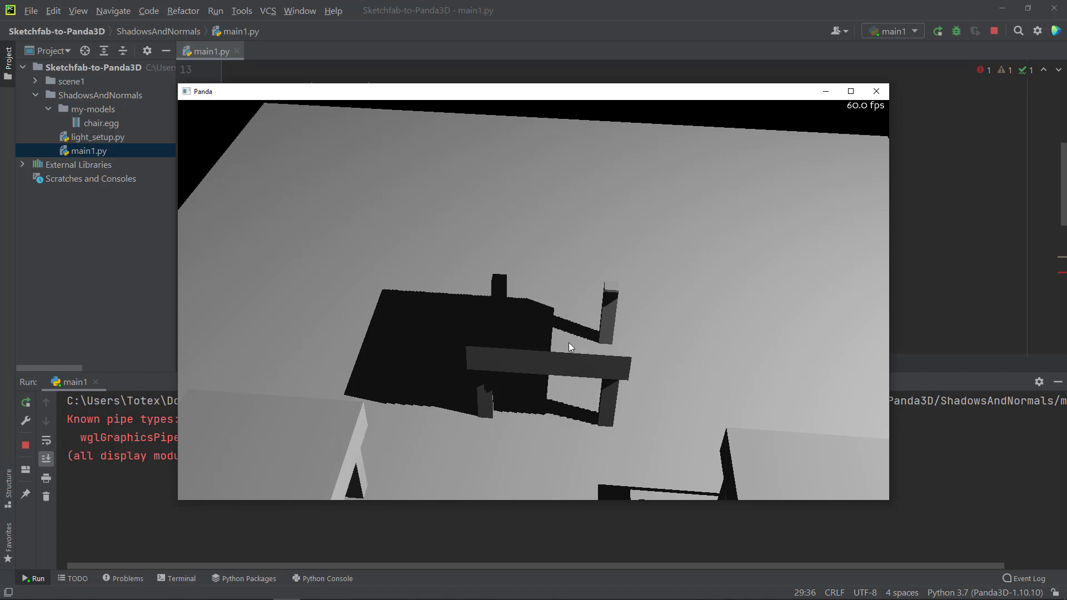
pyautogui.moveTo(555, 346); pyautogui.dragTo(568, 375, button='middle')
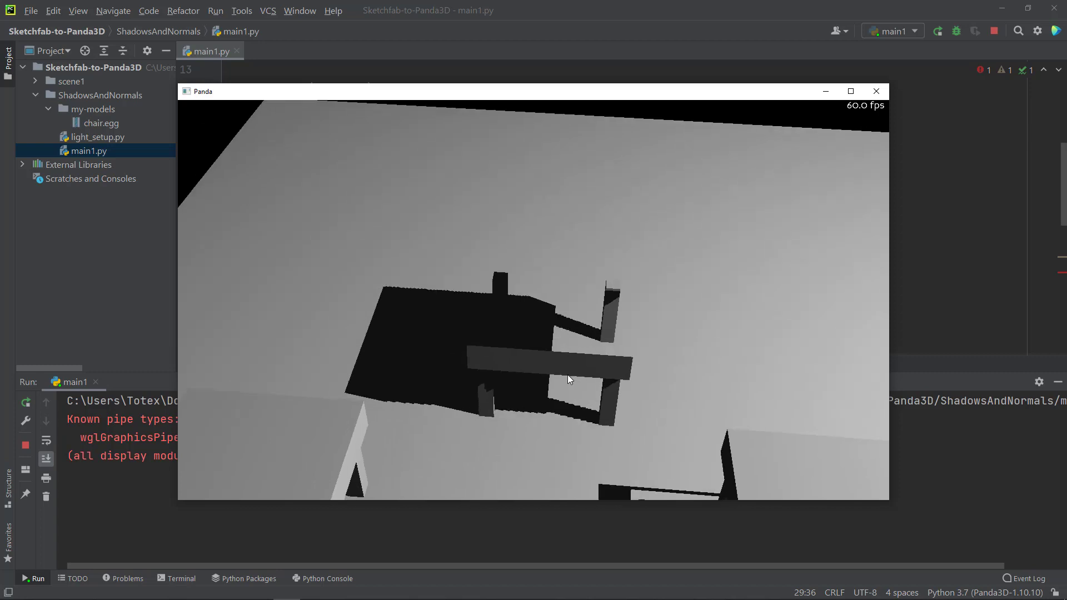
pyautogui.moveTo(517, 407); pyautogui.dragTo(567, 426, button='middle')
# - Orbit closer to see the chair and table shadows from new angles
pyautogui.moveTo(634, 420); pyautogui.dragTo(763, 371, button='middle')
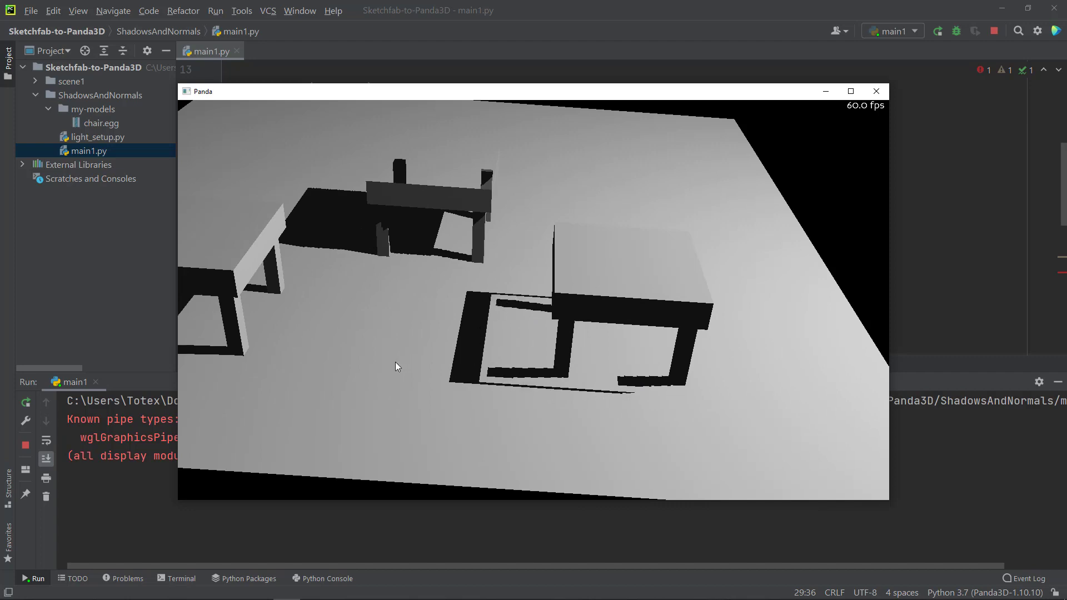
pyautogui.moveTo(396, 363); pyautogui.dragTo(301, 319, button='middle')
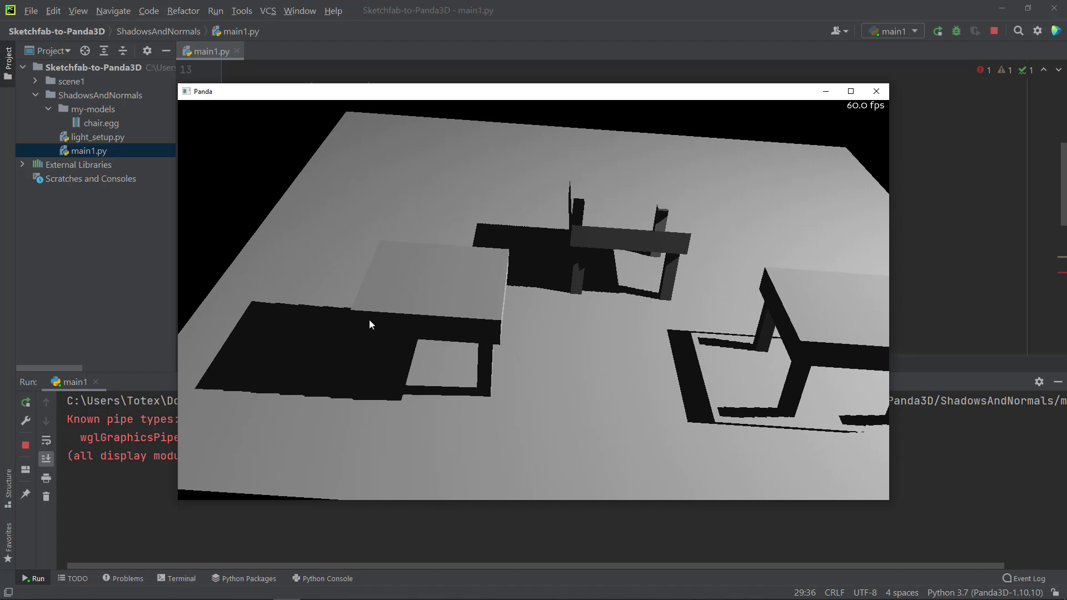
pyautogui.moveTo(413, 338); pyautogui.dragTo(472, 346, button='middle')
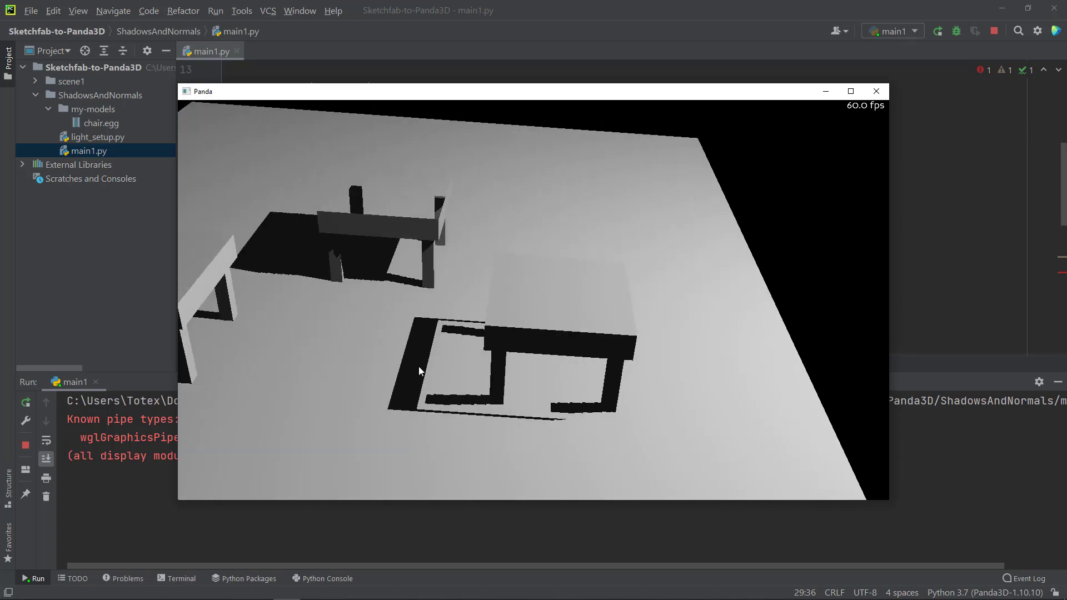
pyautogui.moveTo(419, 372); pyautogui.dragTo(449, 243, button='middle')
# - Swing the camera around the chairs once more, then close the Panda window
pyautogui.moveTo(606, 234); pyautogui.dragTo(653, 209, button='middle')
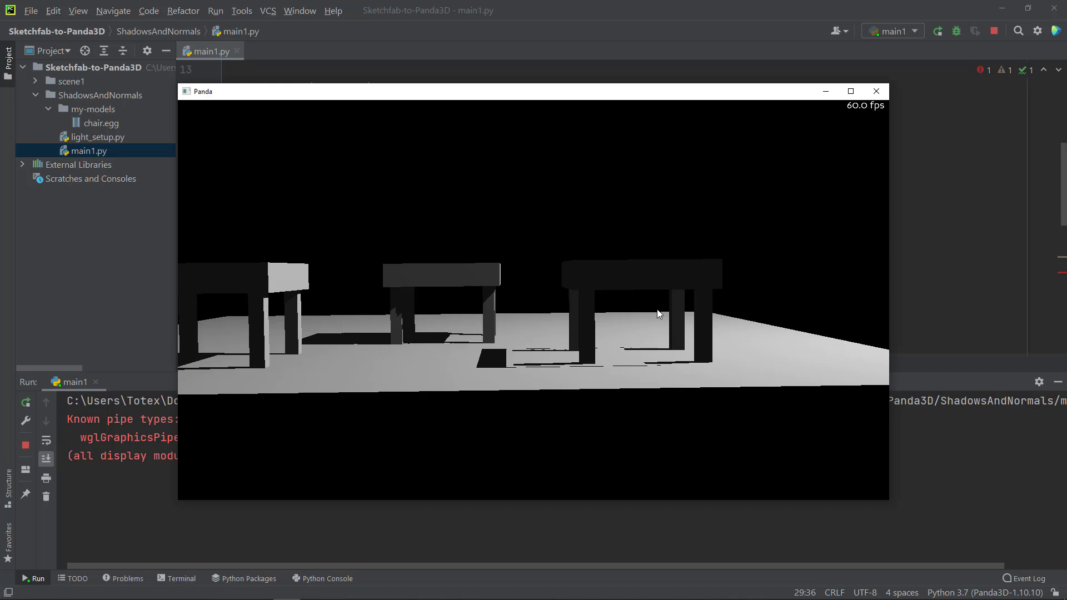
pyautogui.moveTo(657, 309); pyautogui.dragTo(654, 288, button='middle')
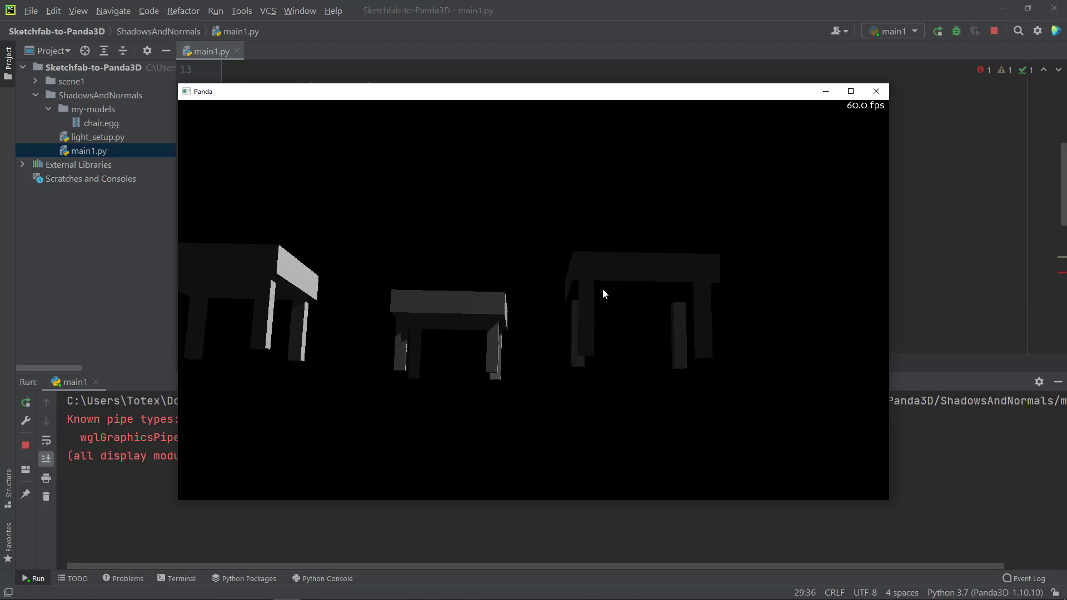
pyautogui.moveTo(604, 294); pyautogui.dragTo(436, 397, button='middle')
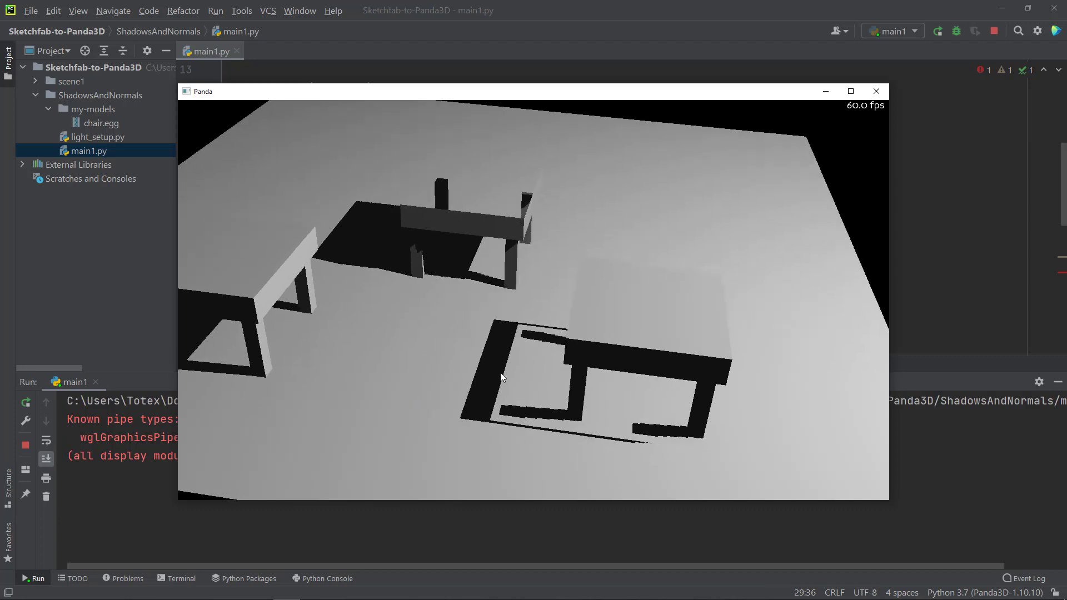
pyautogui.click(876, 92)
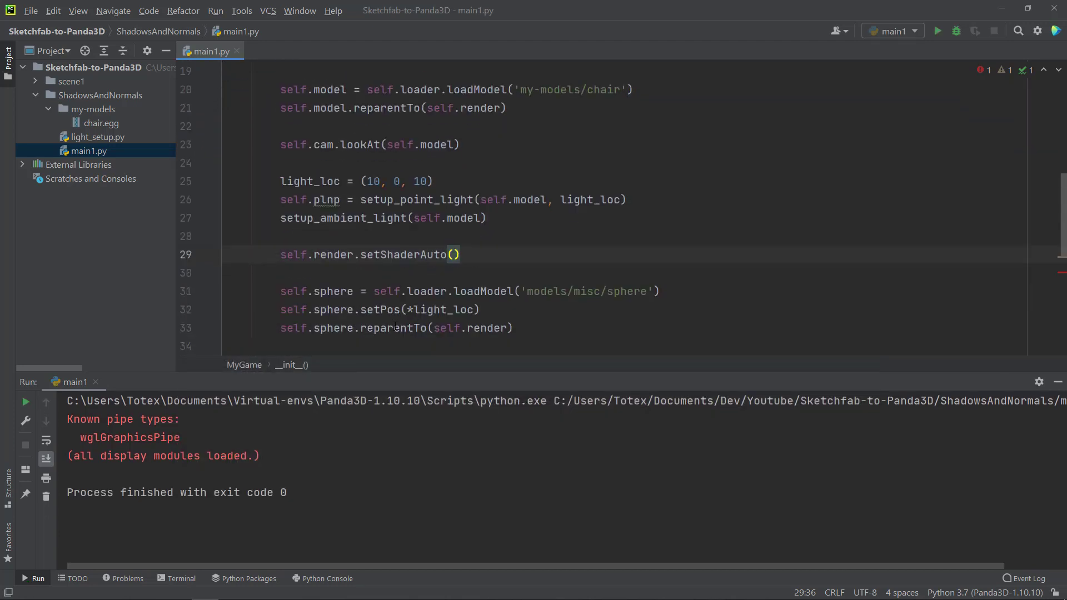
# - Uncomment the taskMgr.add move-light line in main1.py and rerun it
pyautogui.scroll(-3, 396, 328)
pyautogui.click(647, 196)
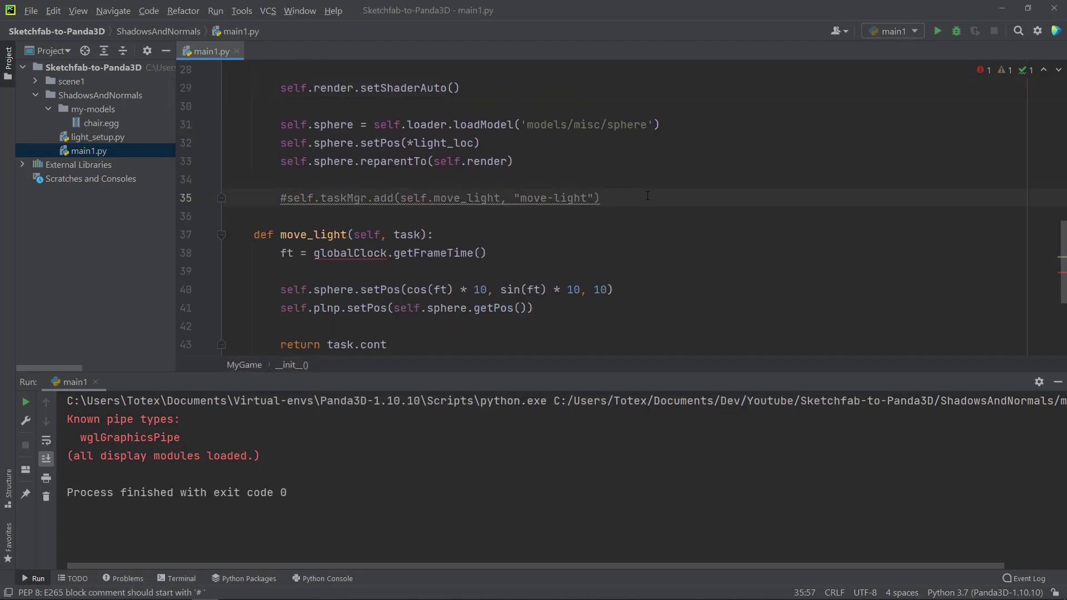
pyautogui.hotkey('ctrl', '/')
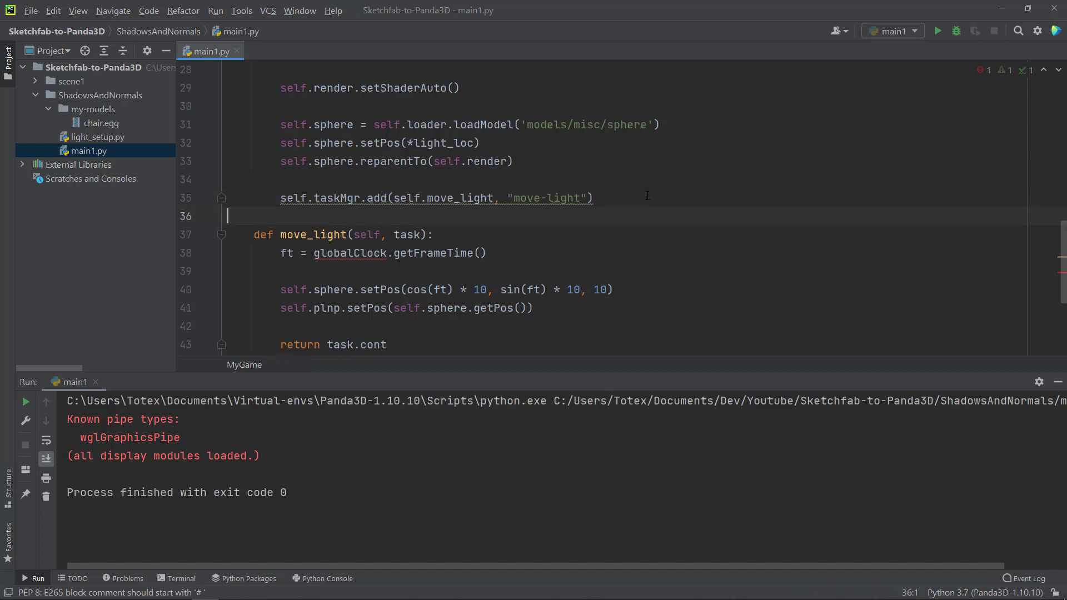
pyautogui.click(936, 31)
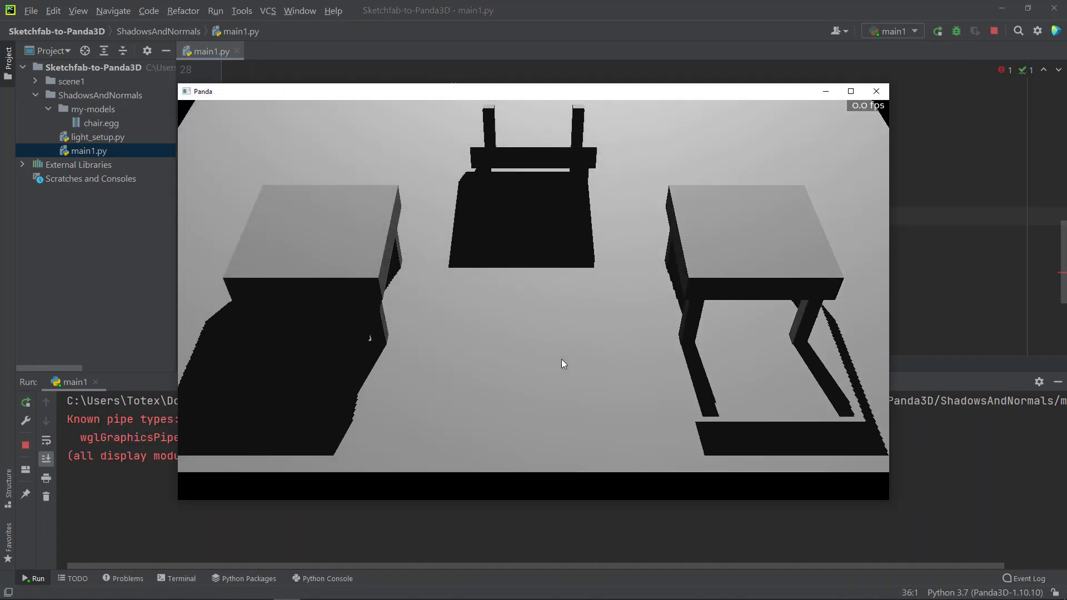